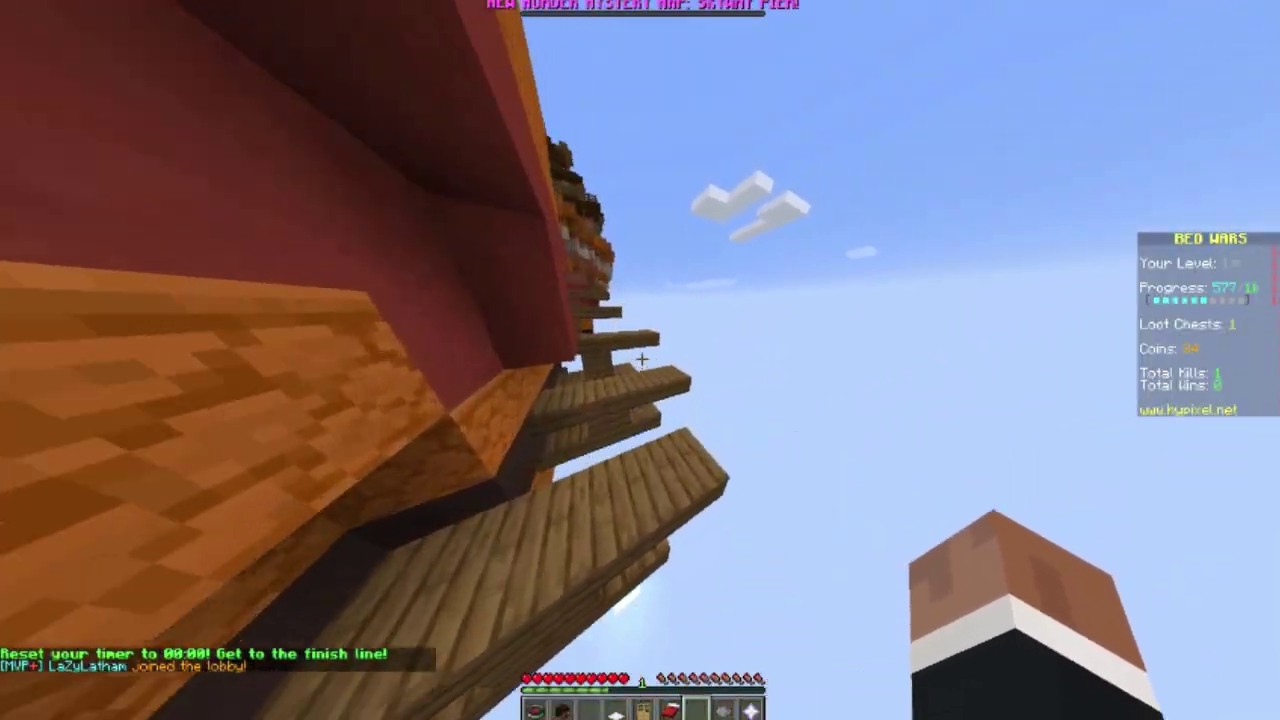
Step: Walk down the Bed Wars lobby's wooden platforms and along the orange structure to the rails
{"action": "key", "text": "w"}
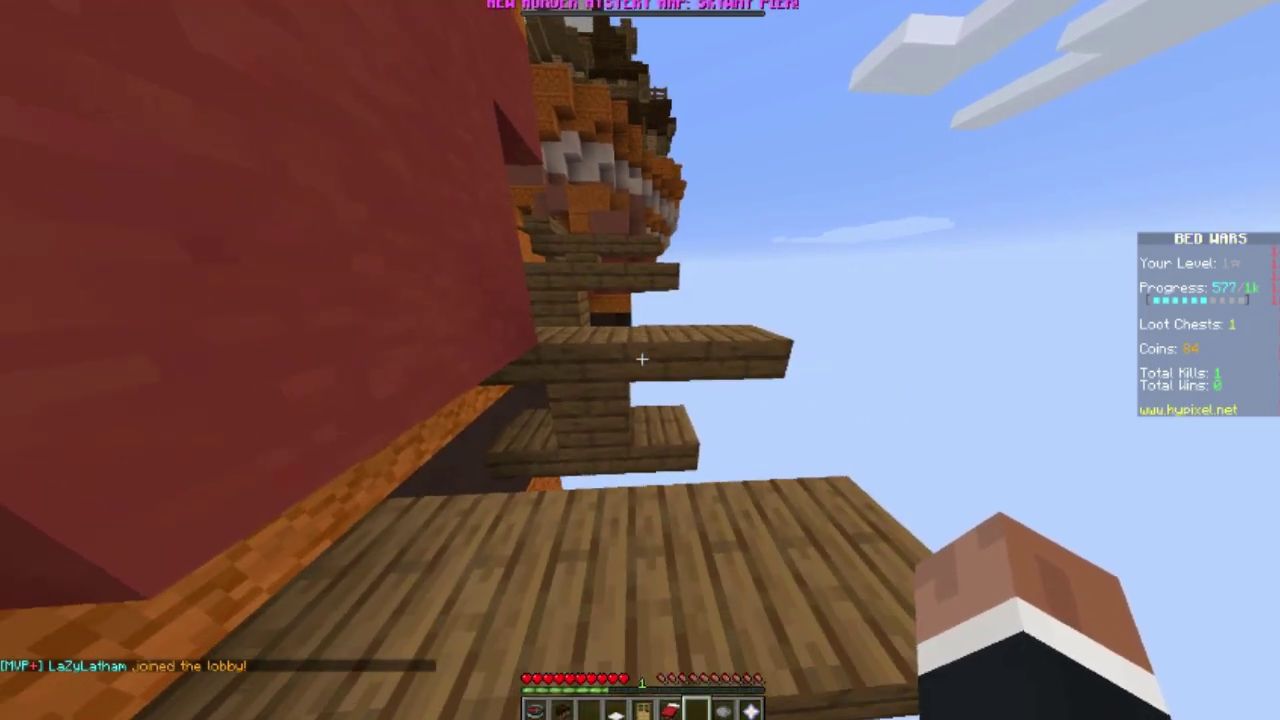
{"action": "key", "text": "w"}
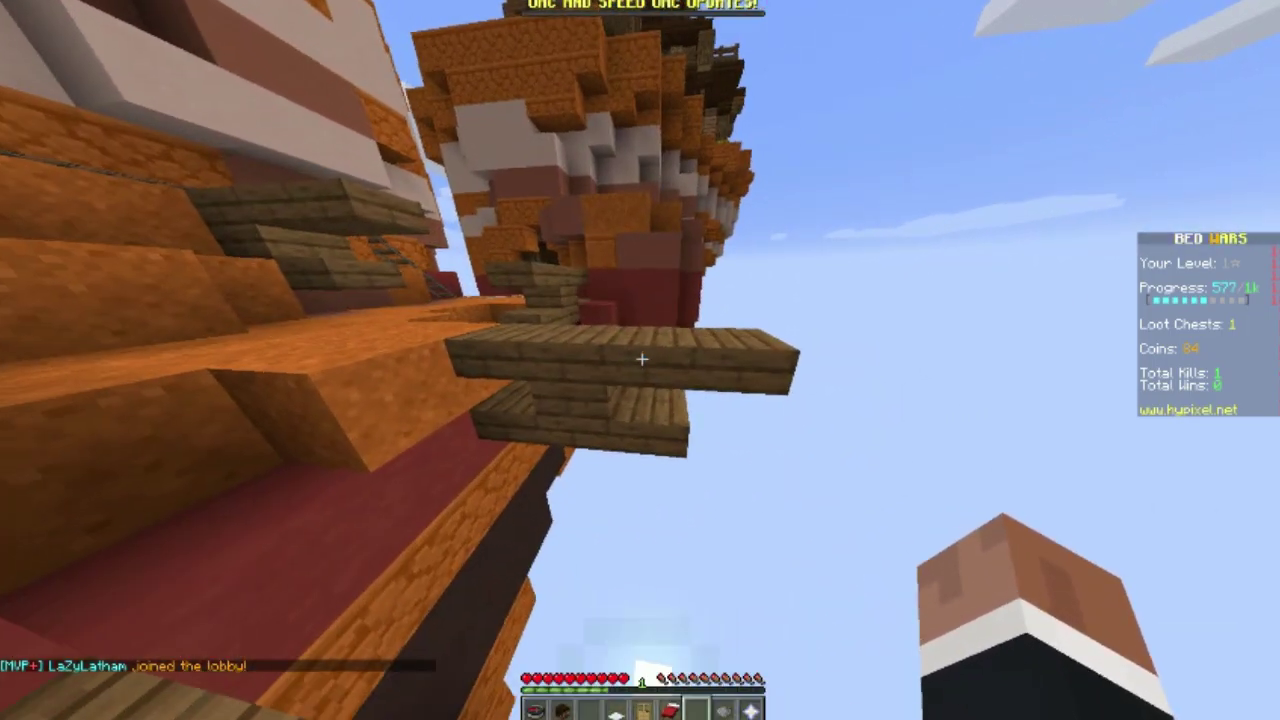
{"action": "key", "text": "w"}
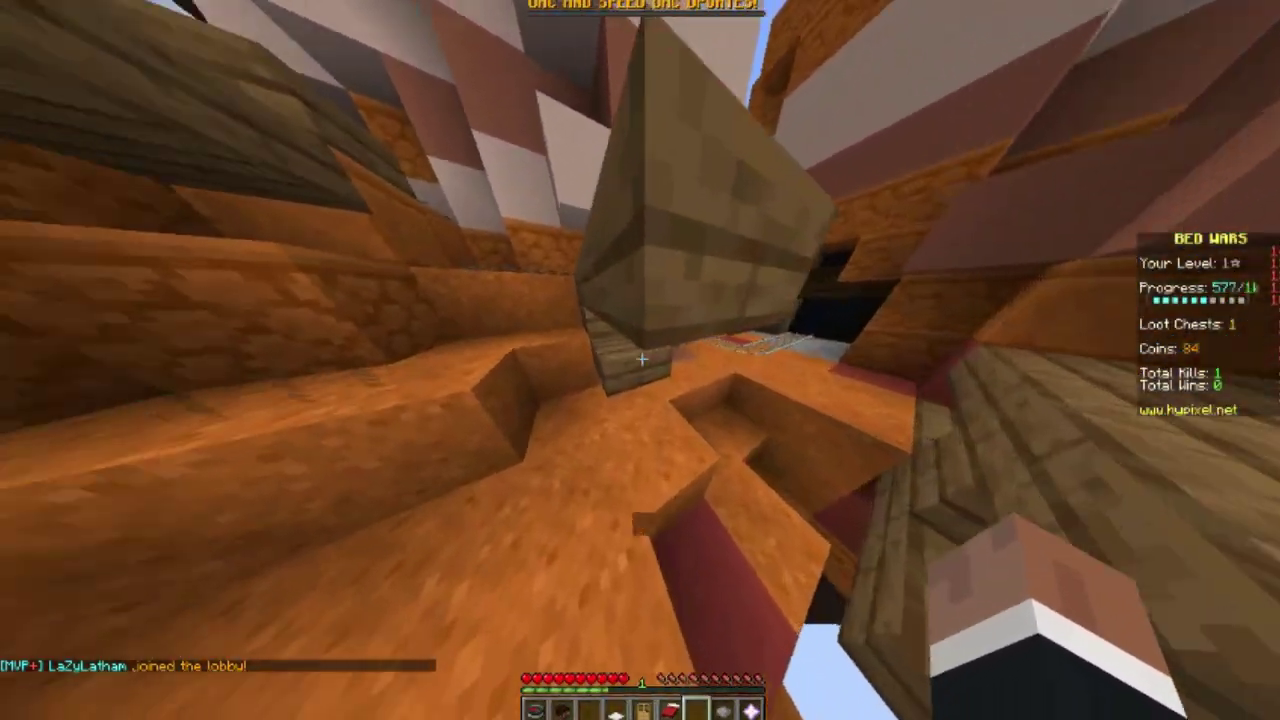
{"action": "key", "text": "w"}
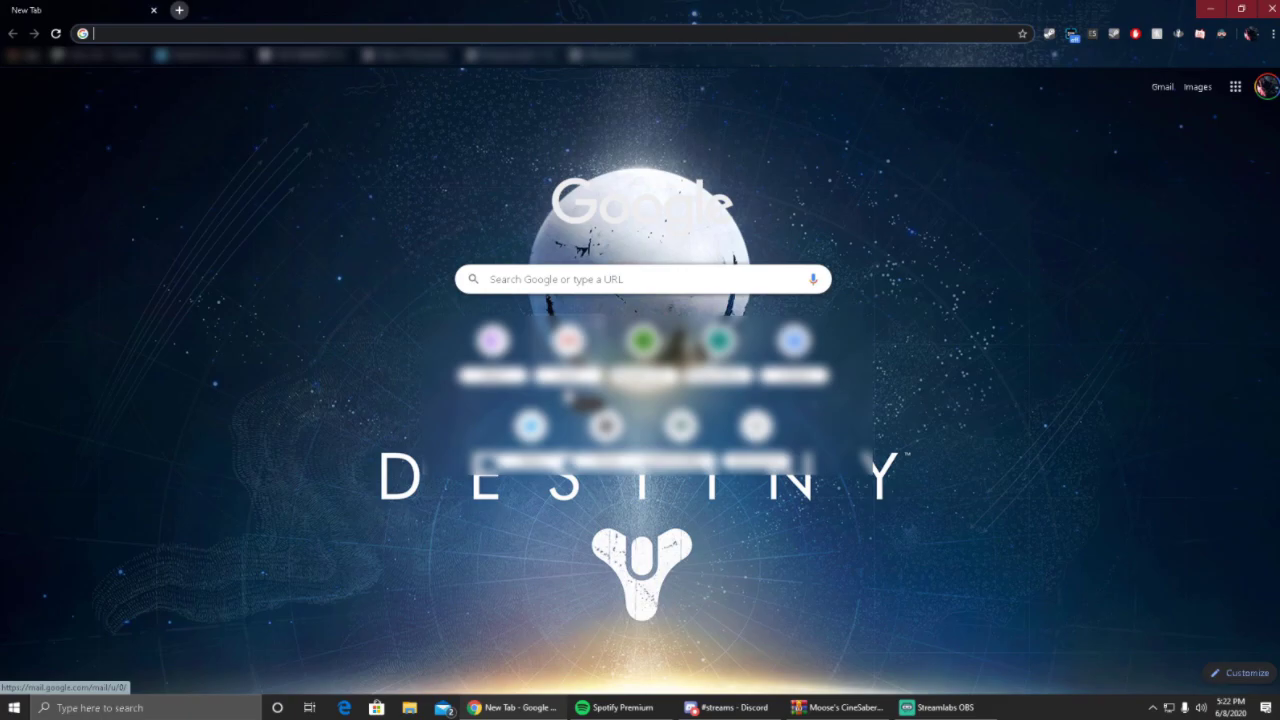
Step: Find the playboi carti 'long time (intro) slowed + reverb' video on YouTube and select its URL
{"action": "type", "text": "youtube.com"}
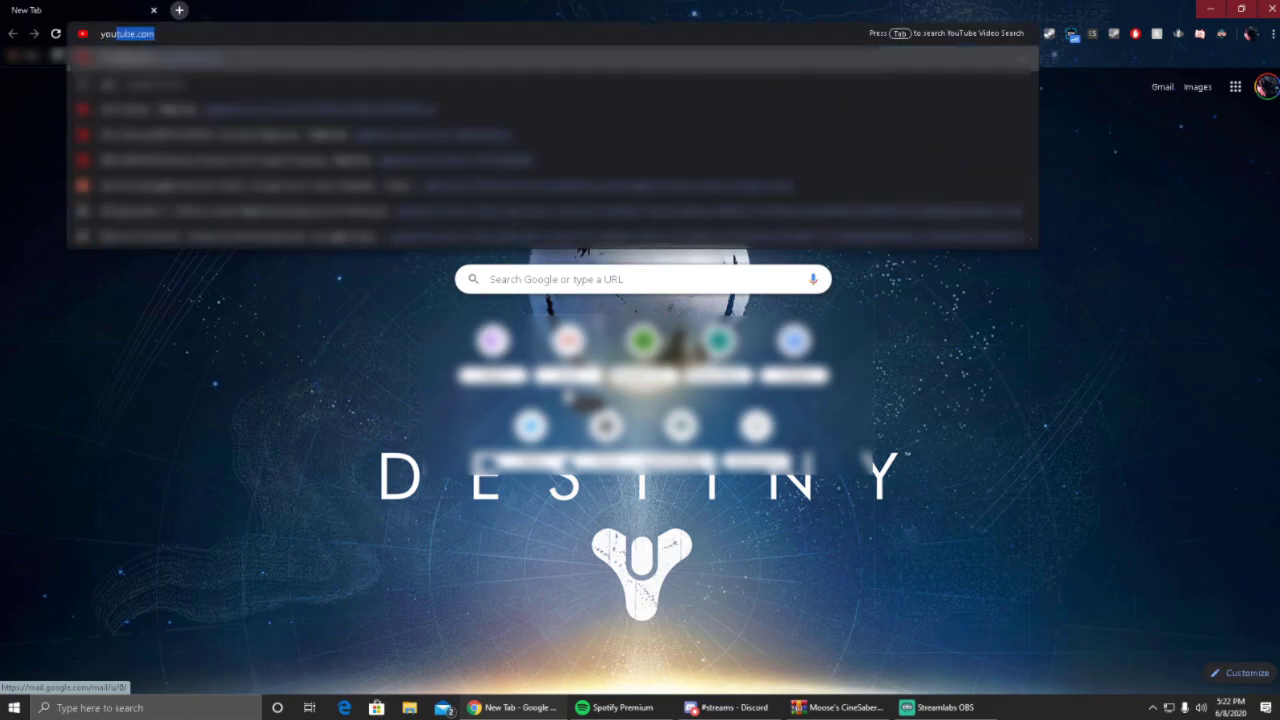
{"action": "key", "text": "Return"}
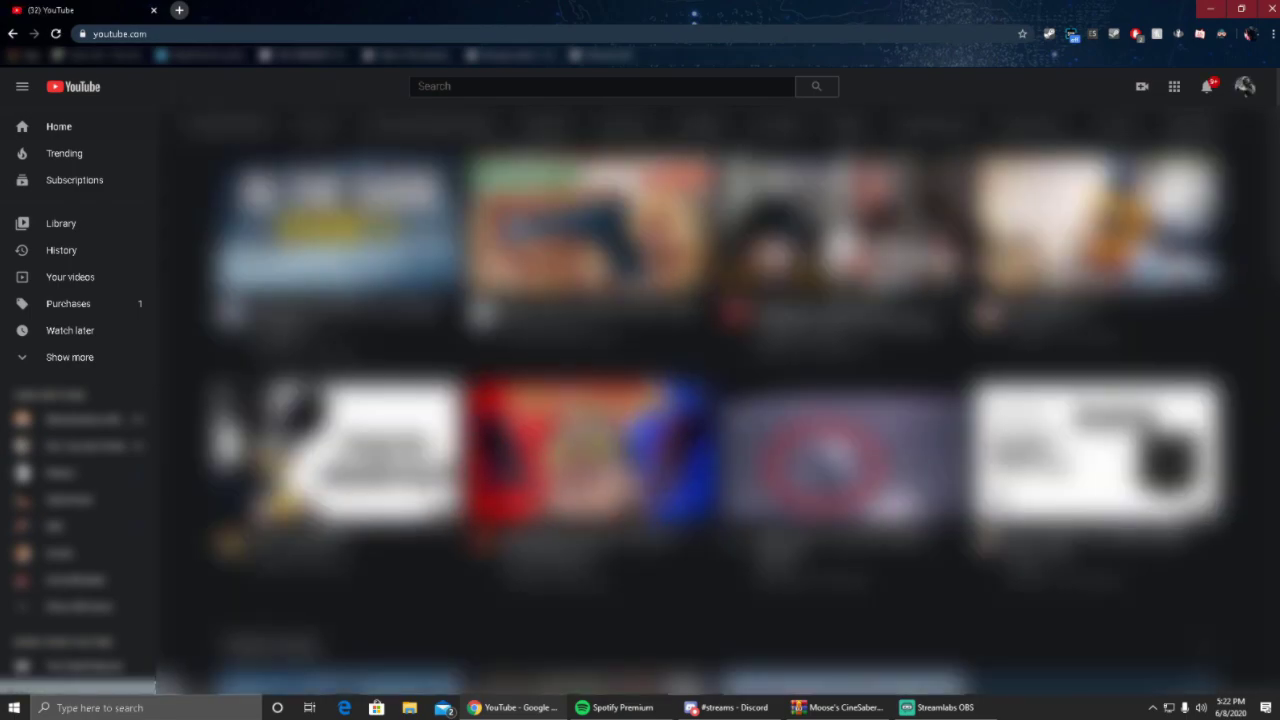
{"action": "left_click", "coordinate": [600, 86]}
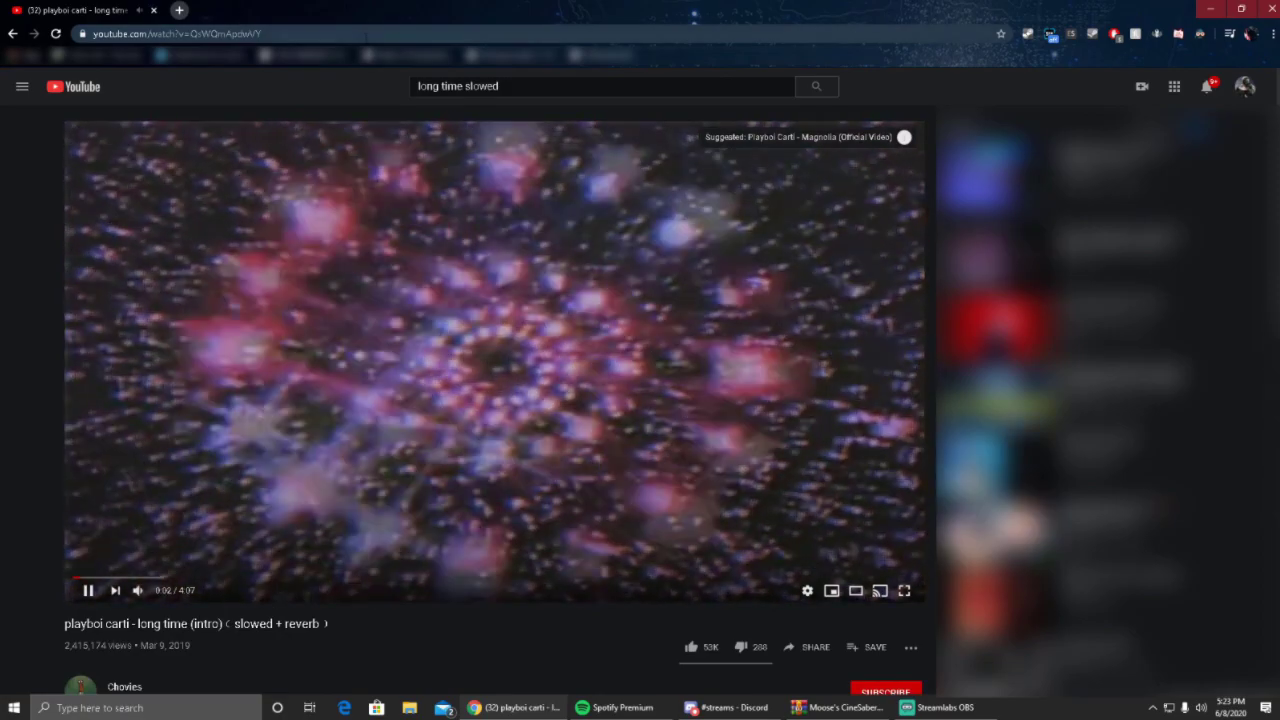
{"action": "left_click", "coordinate": [367, 36]}
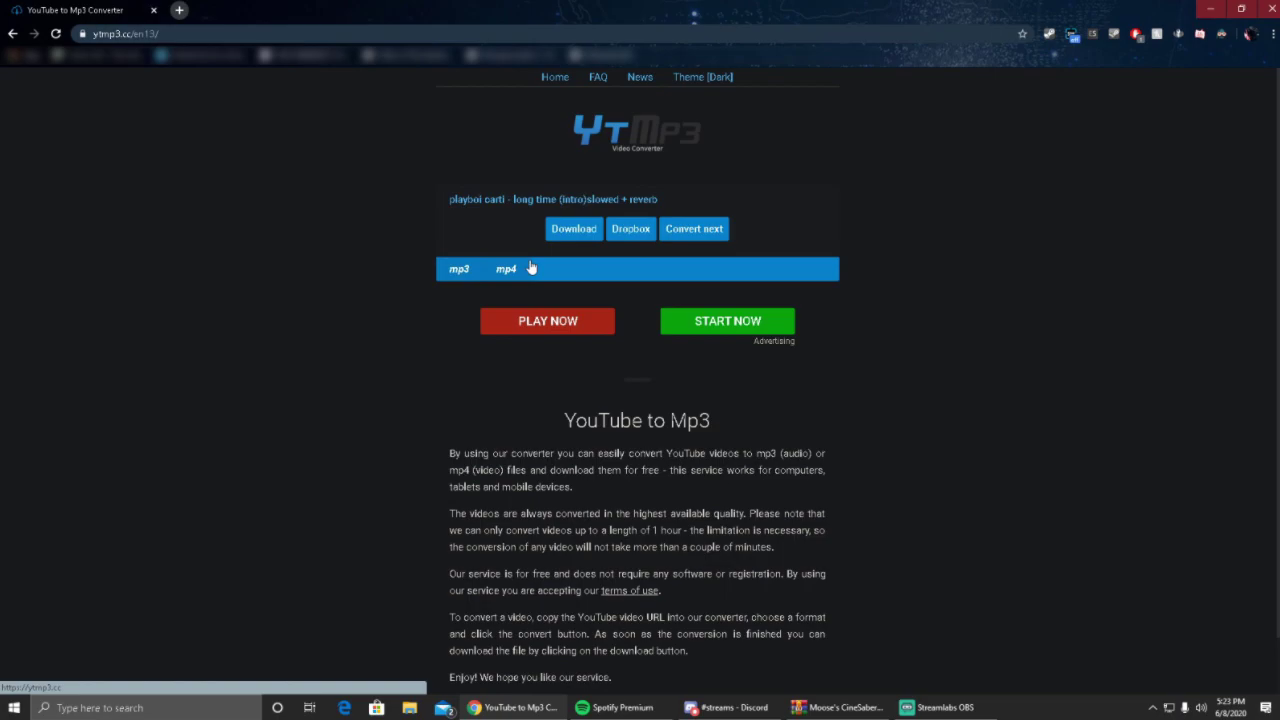
Step: Download the converted playboi carti long time mp3 from ytmp3.cc
{"action": "left_click", "coordinate": [582, 236]}
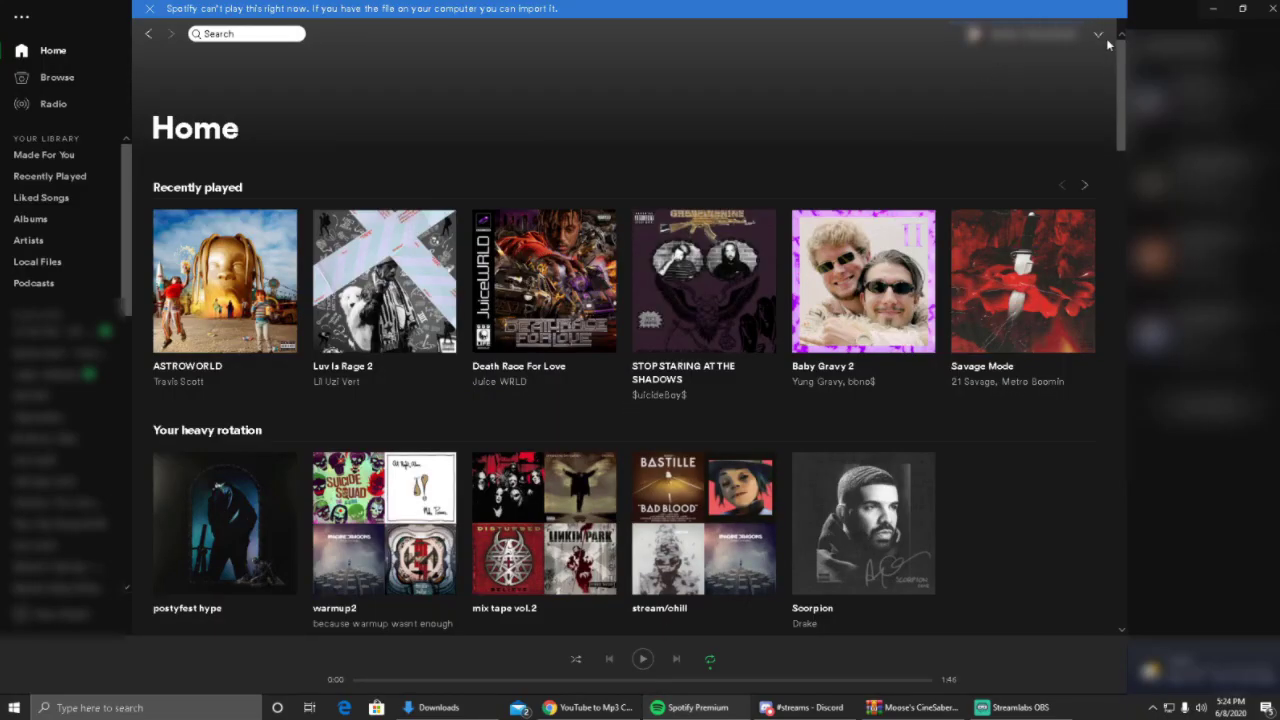
Step: In Spotify Settings, make sure Show Local Files is switched on
{"action": "left_click", "coordinate": [1099, 35]}
{"action": "left_click", "coordinate": [1049, 104]}
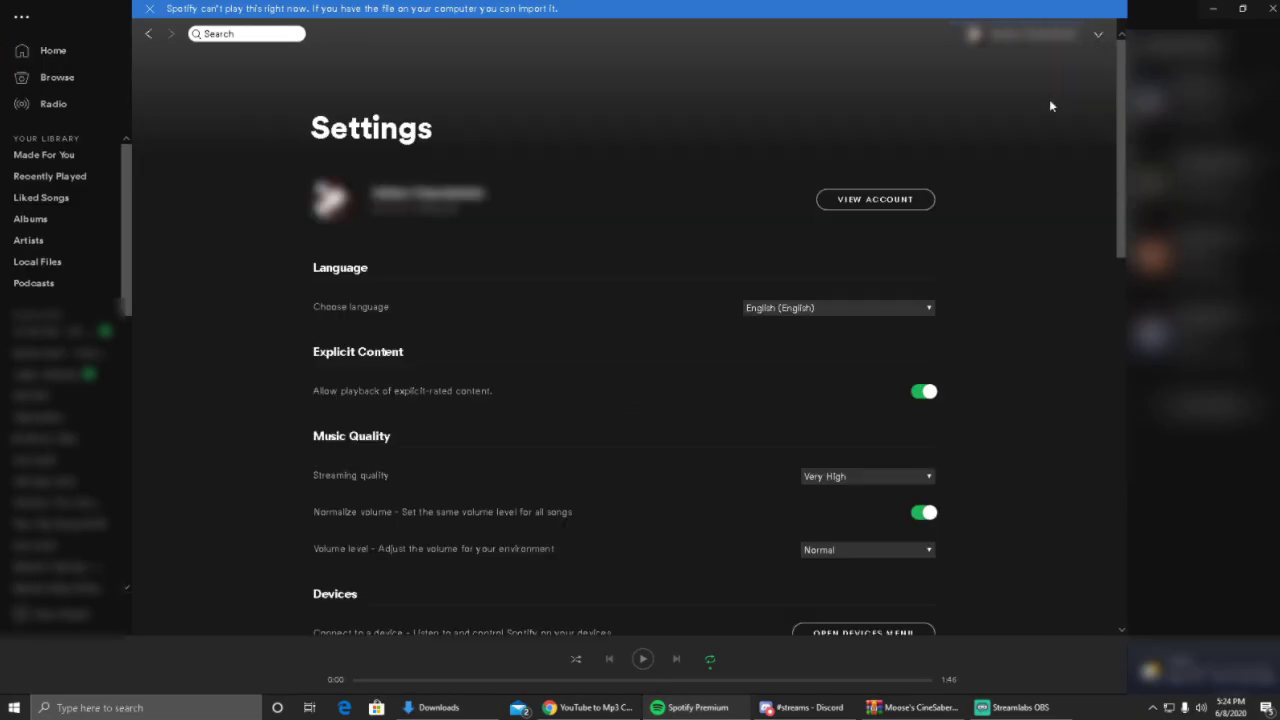
{"action": "scroll", "coordinate": [586, 285], "scroll_direction": "down", "scroll_amount": 15}
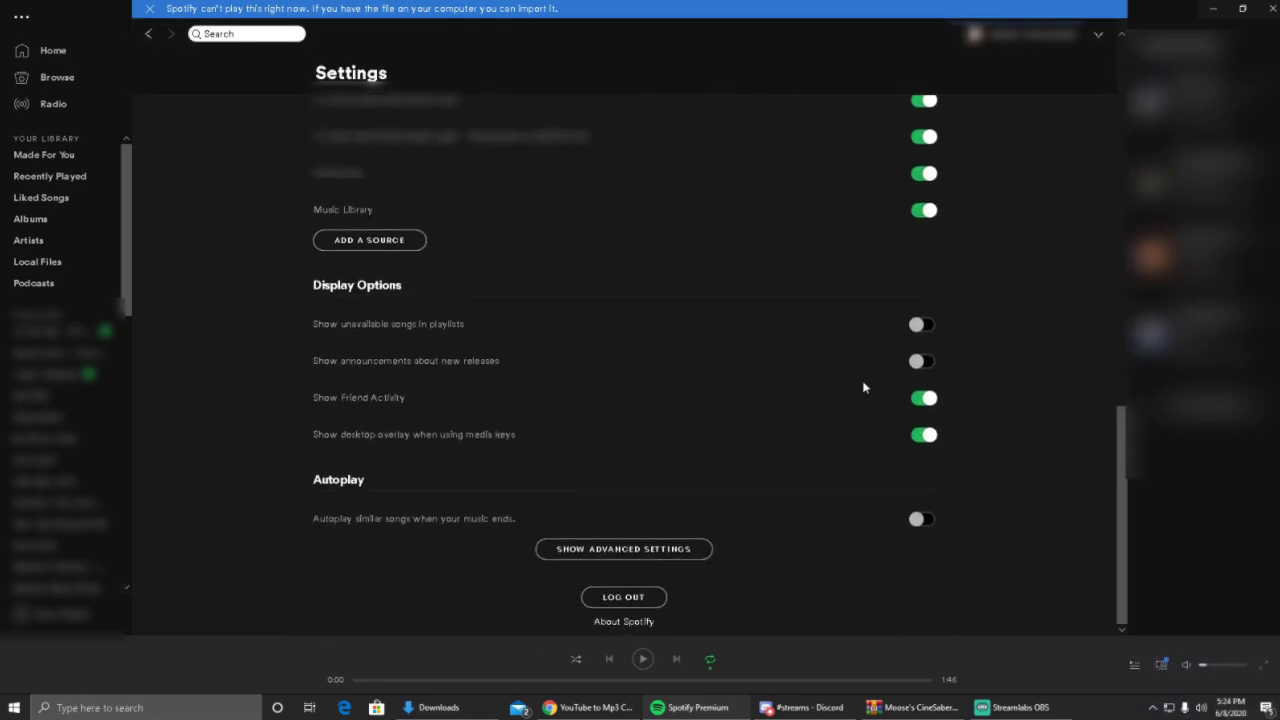
{"action": "scroll", "coordinate": [863, 377], "scroll_direction": "up", "scroll_amount": 3}
{"action": "left_click", "coordinate": [926, 258]}
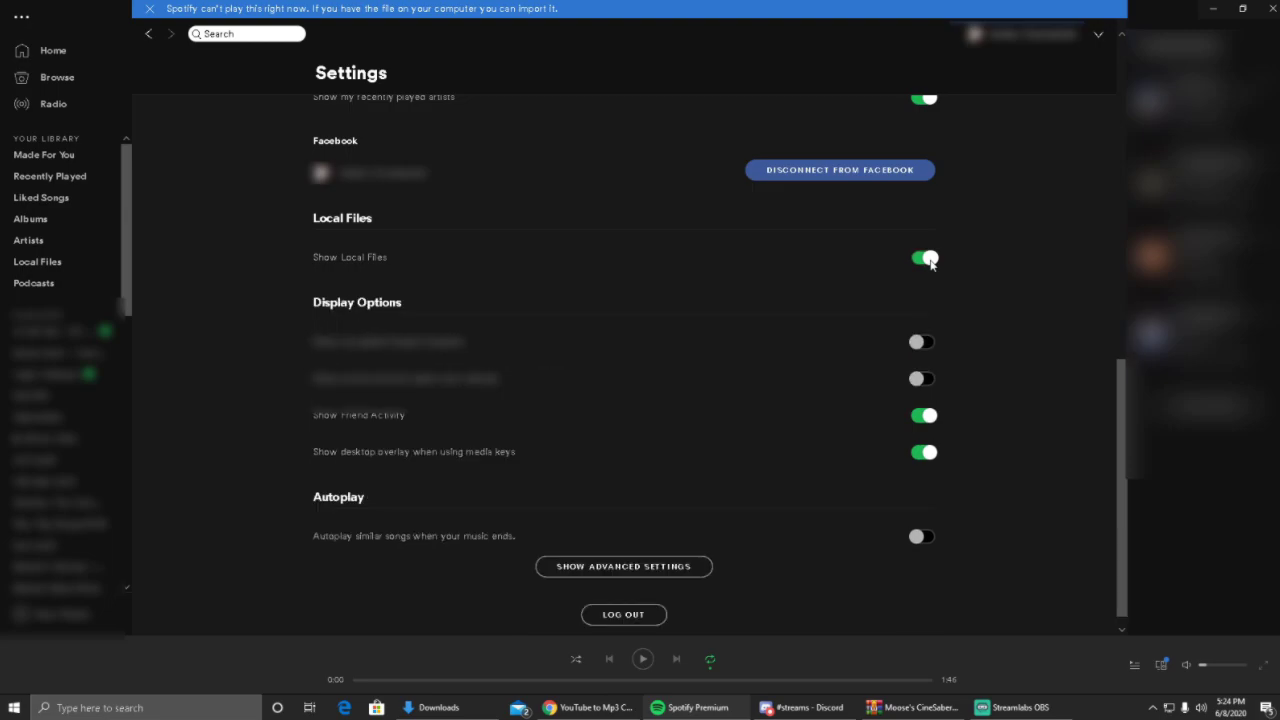
{"action": "left_click", "coordinate": [926, 258]}
Step: Add the folder under This PC holding the downloaded song as a local files source
{"action": "left_click", "coordinate": [407, 509]}
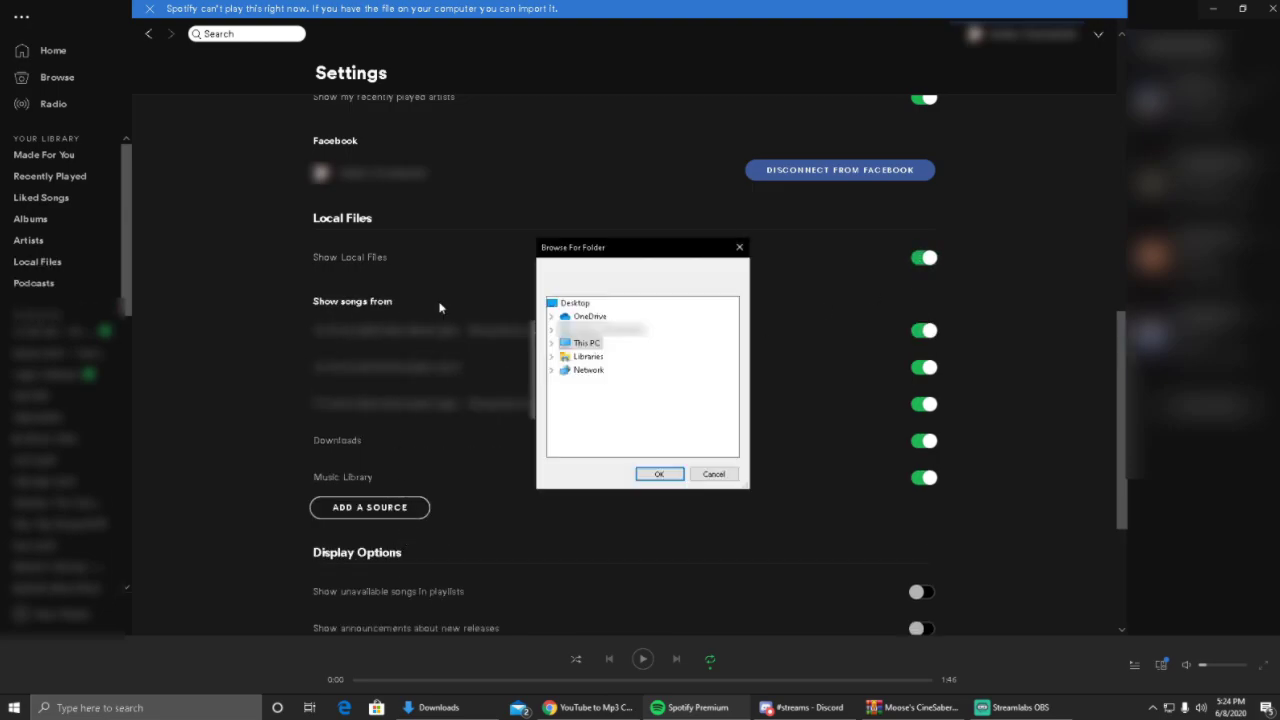
{"action": "left_click", "coordinate": [551, 343]}
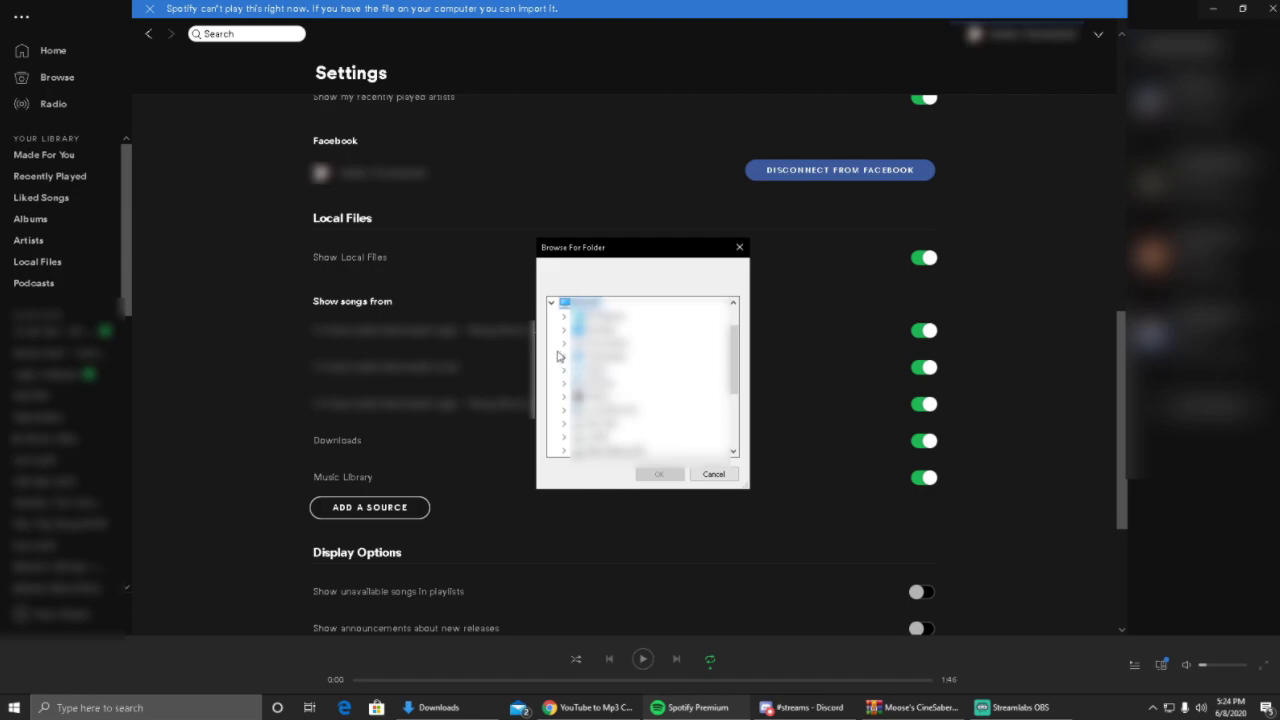
{"action": "left_click", "coordinate": [564, 356]}
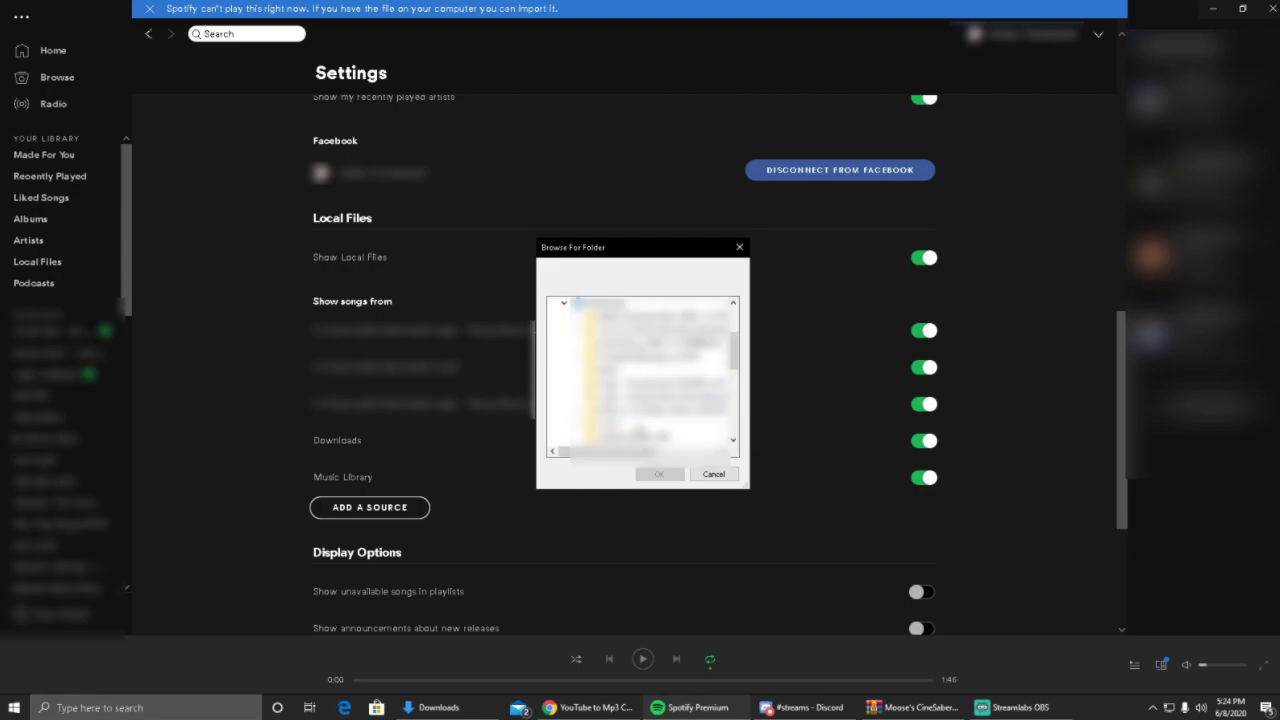
{"action": "left_click", "coordinate": [690, 430]}
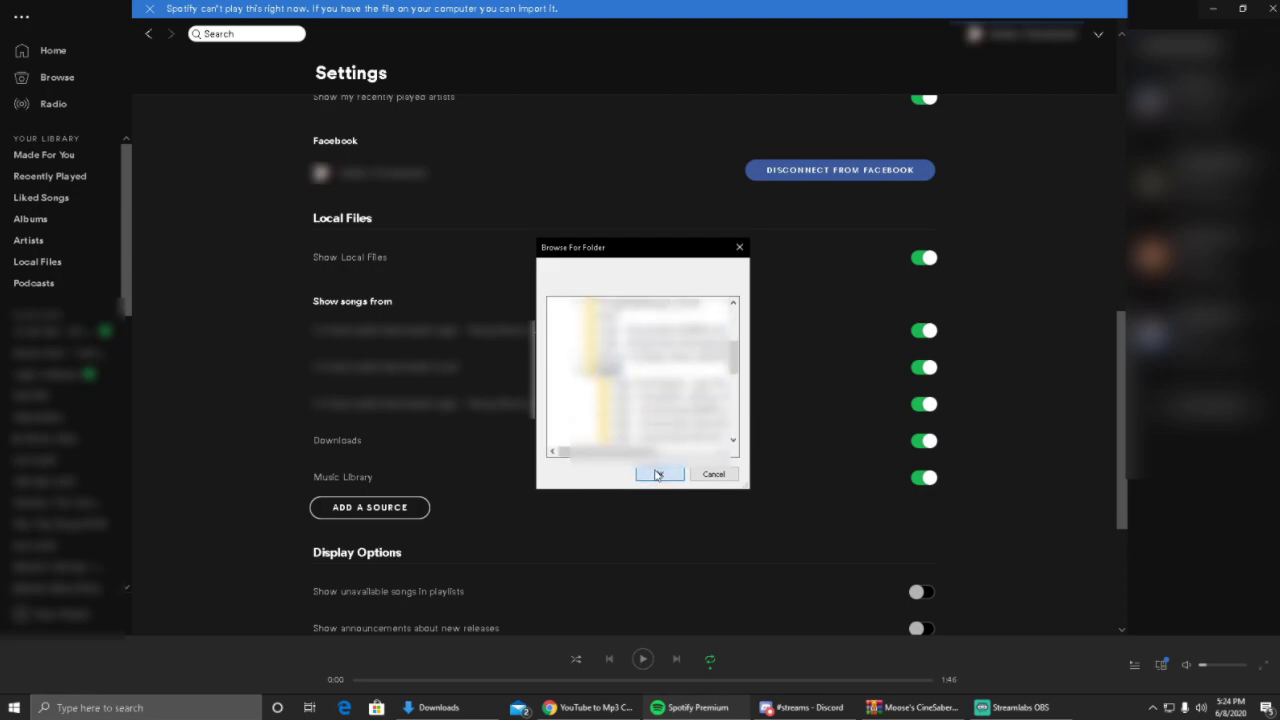
{"action": "left_click", "coordinate": [657, 474]}
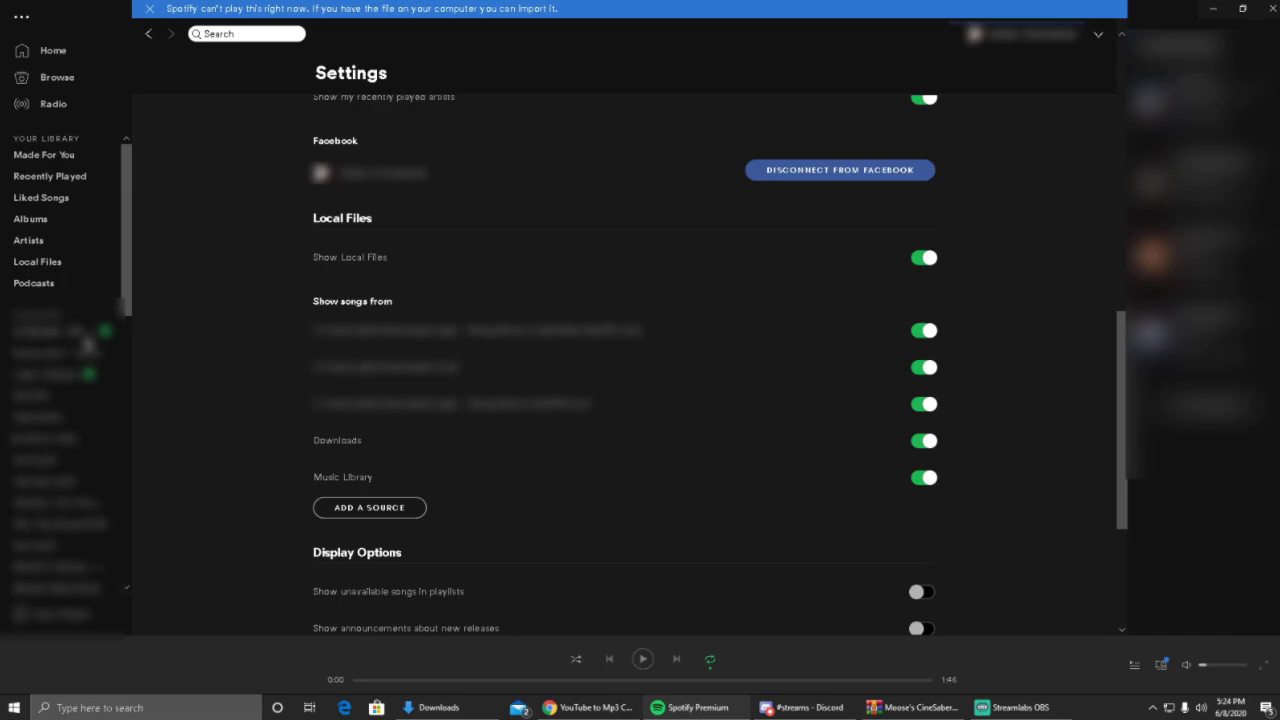
Step: Play the playboi carti long time track from Local Files with the volume nearly full
{"action": "left_click", "coordinate": [80, 264]}
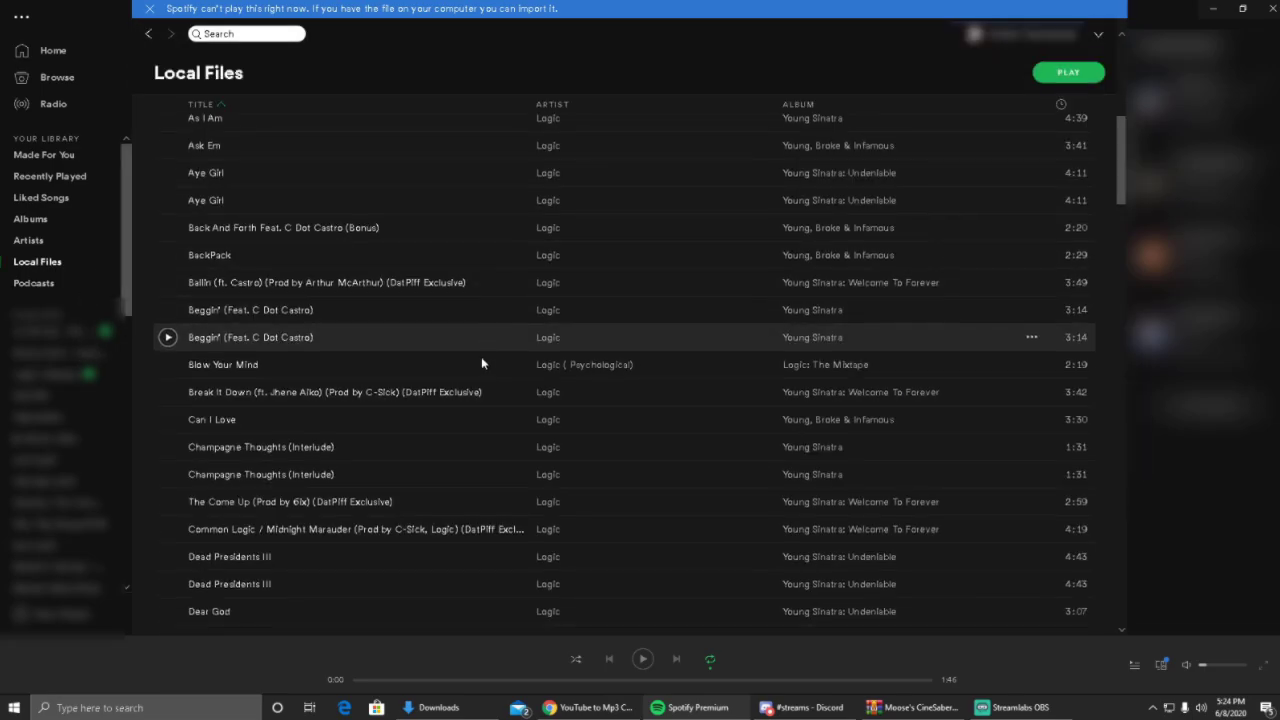
{"action": "scroll", "coordinate": [485, 364], "scroll_direction": "down", "scroll_amount": 20}
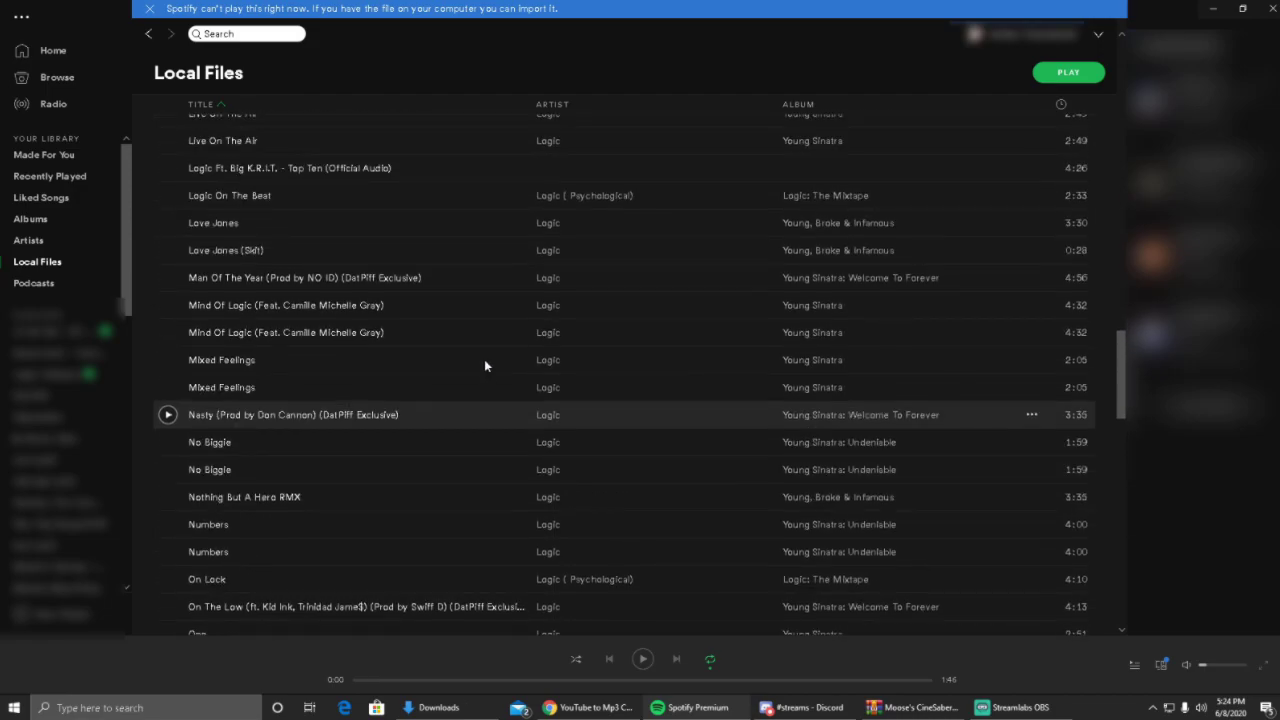
{"action": "scroll", "coordinate": [267, 295], "scroll_direction": "up", "scroll_amount": 2}
{"action": "scroll", "coordinate": [280, 275], "scroll_direction": "up", "scroll_amount": 3}
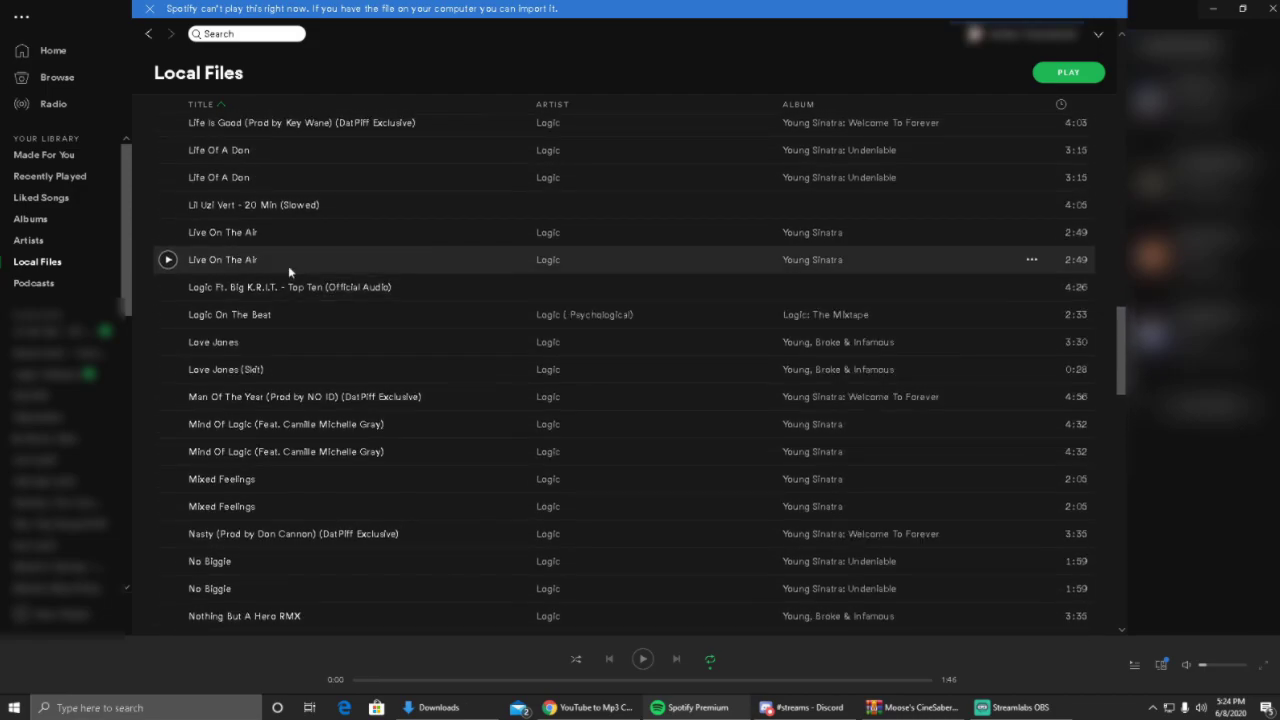
{"action": "scroll", "coordinate": [285, 255], "scroll_direction": "up", "scroll_amount": 5}
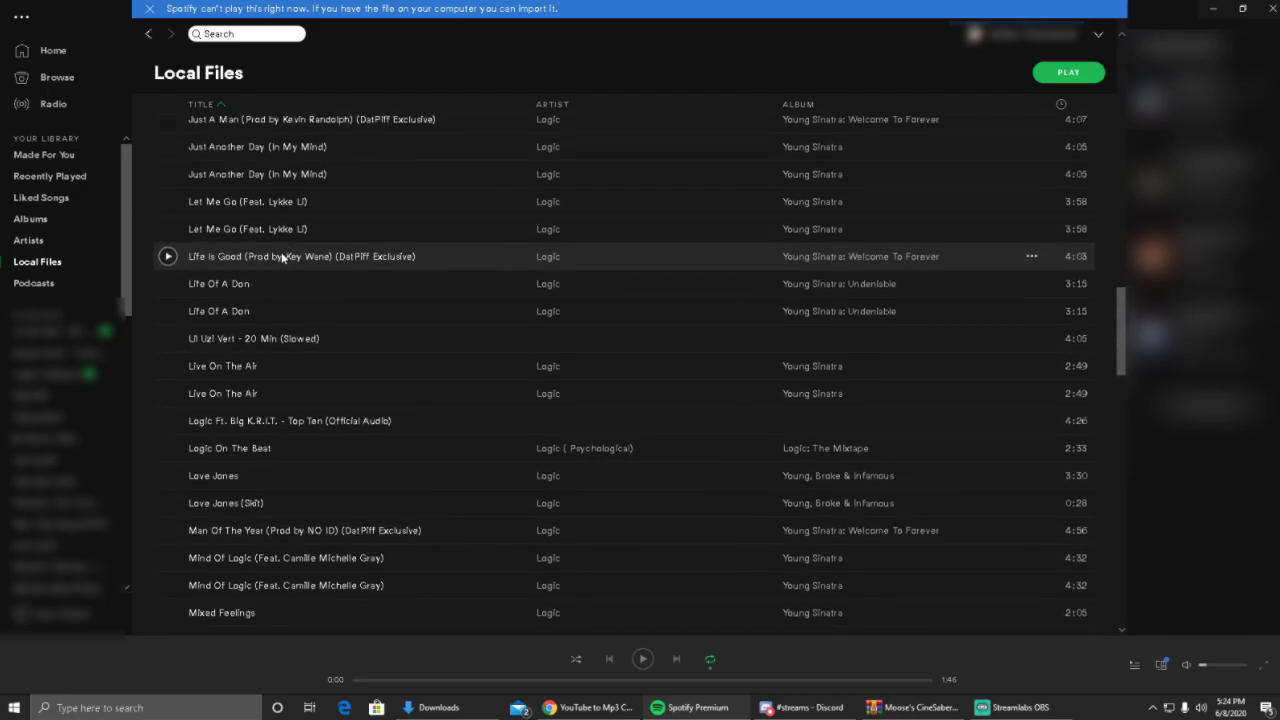
{"action": "scroll", "coordinate": [287, 260], "scroll_direction": "up", "scroll_amount": 2}
{"action": "scroll", "coordinate": [340, 272], "scroll_direction": "down", "scroll_amount": 7}
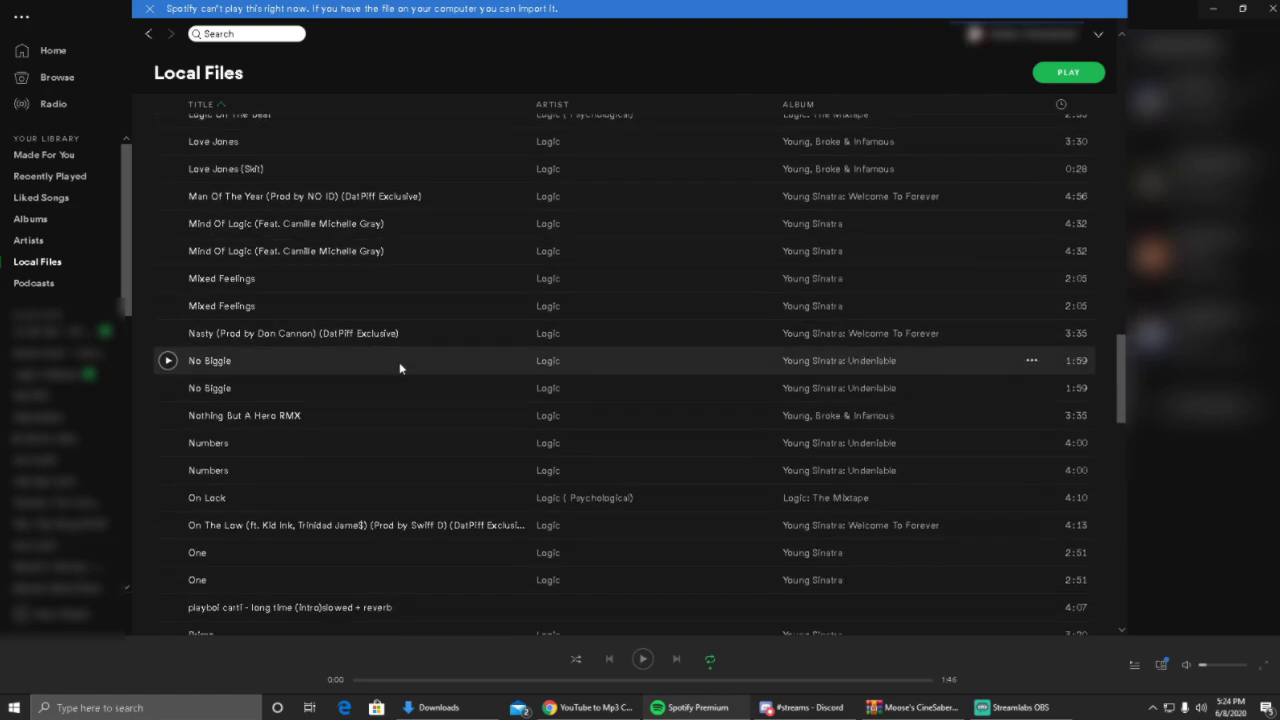
{"action": "scroll", "coordinate": [419, 424], "scroll_direction": "down", "scroll_amount": 3}
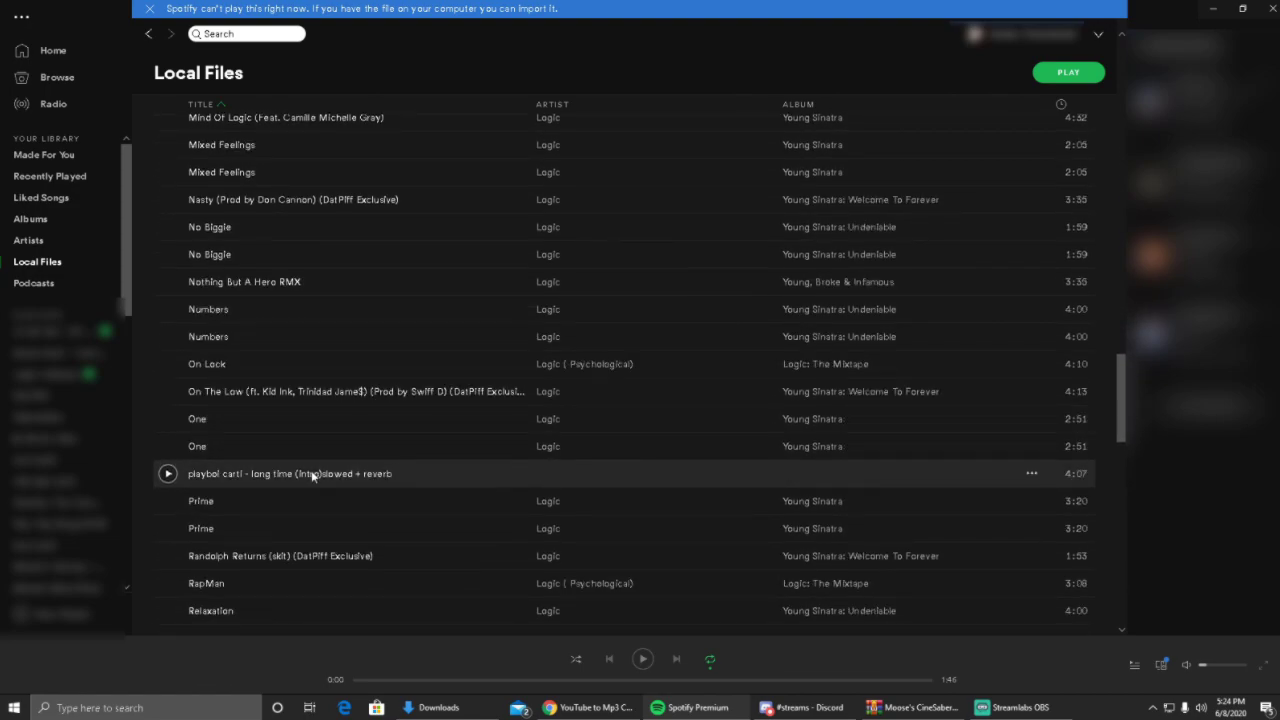
{"action": "double_click", "coordinate": [312, 476]}
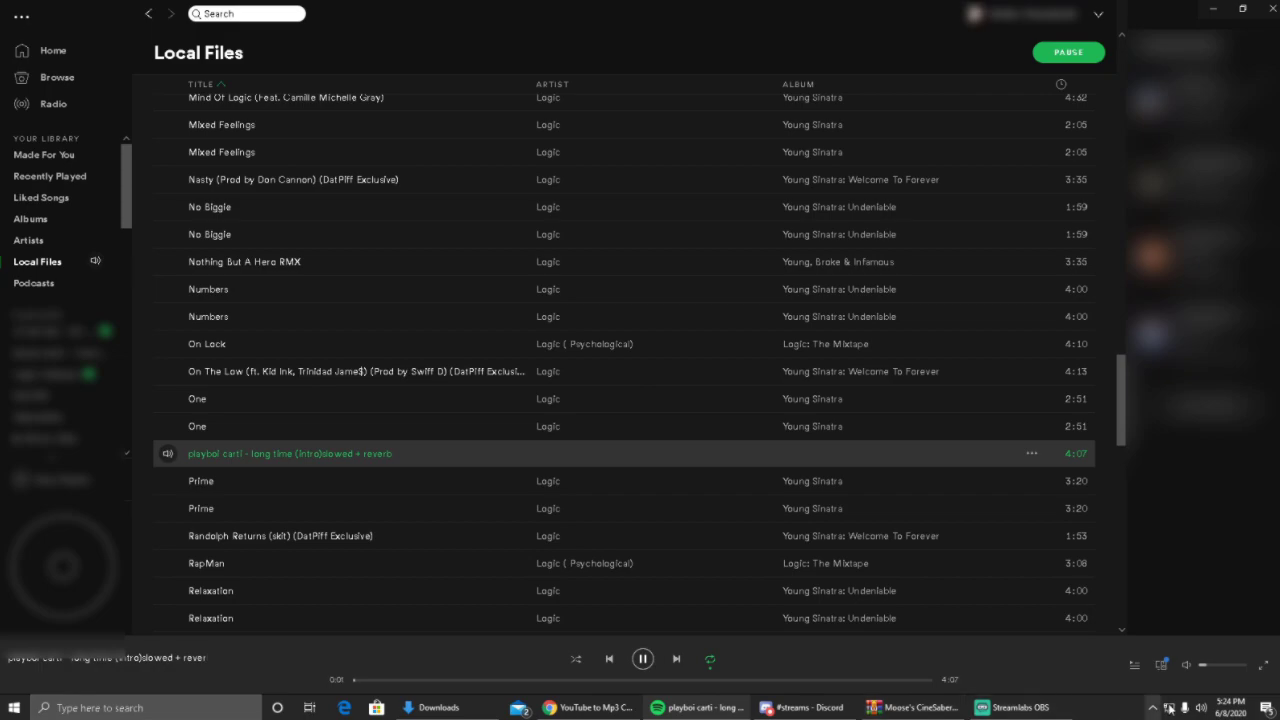
{"action": "left_click_drag", "start_coordinate": [1222, 665], "coordinate": [1250, 665]}
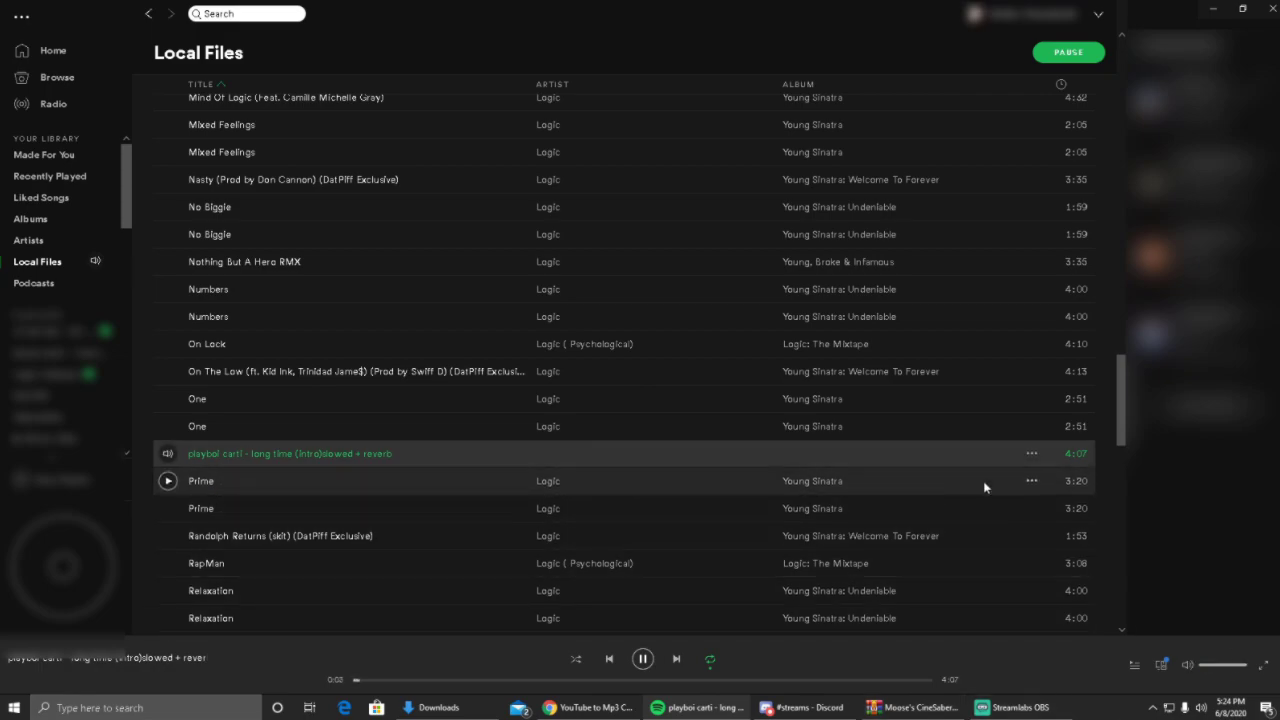
Step: Add the track to a new playlist, 'playboi carti - long time (intro)slowed + reverb'
{"action": "left_click", "coordinate": [1032, 455]}
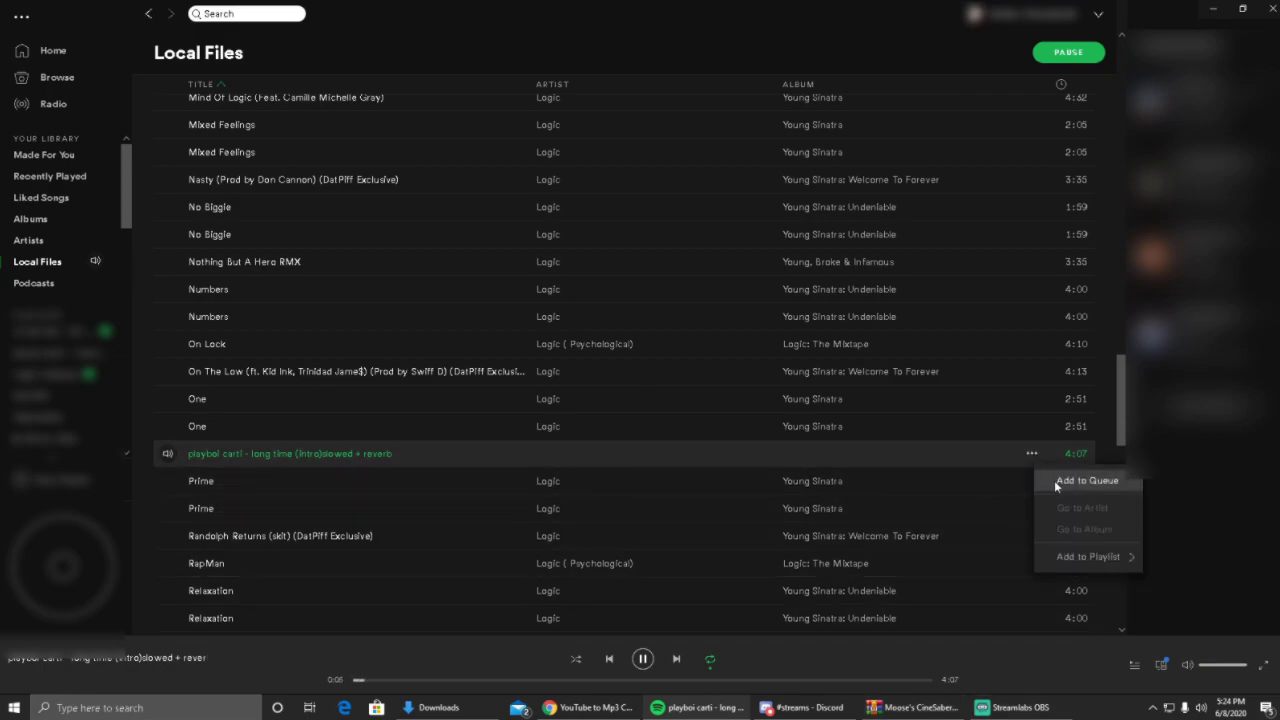
{"action": "mouse_move", "coordinate": [1060, 556]}
{"action": "left_click", "coordinate": [843, 152]}
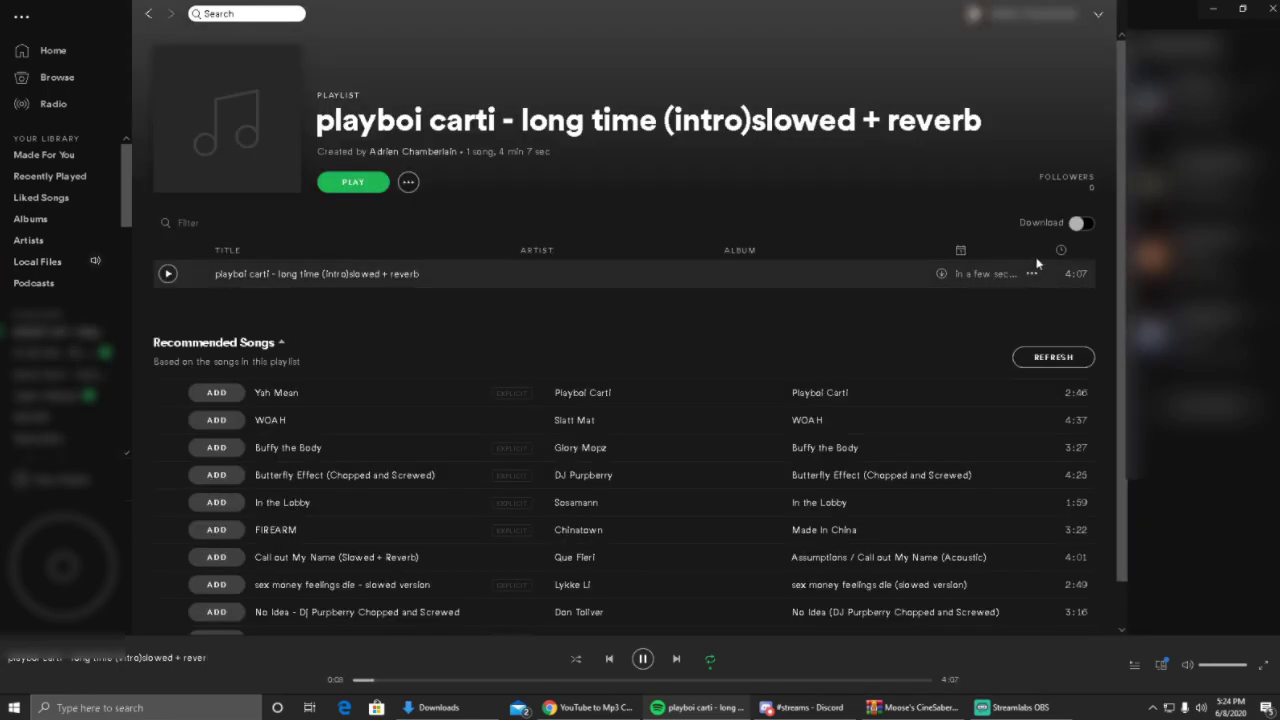
Step: Switch on Download for the new playlist, then select and play its song
{"action": "left_click", "coordinate": [1082, 225]}
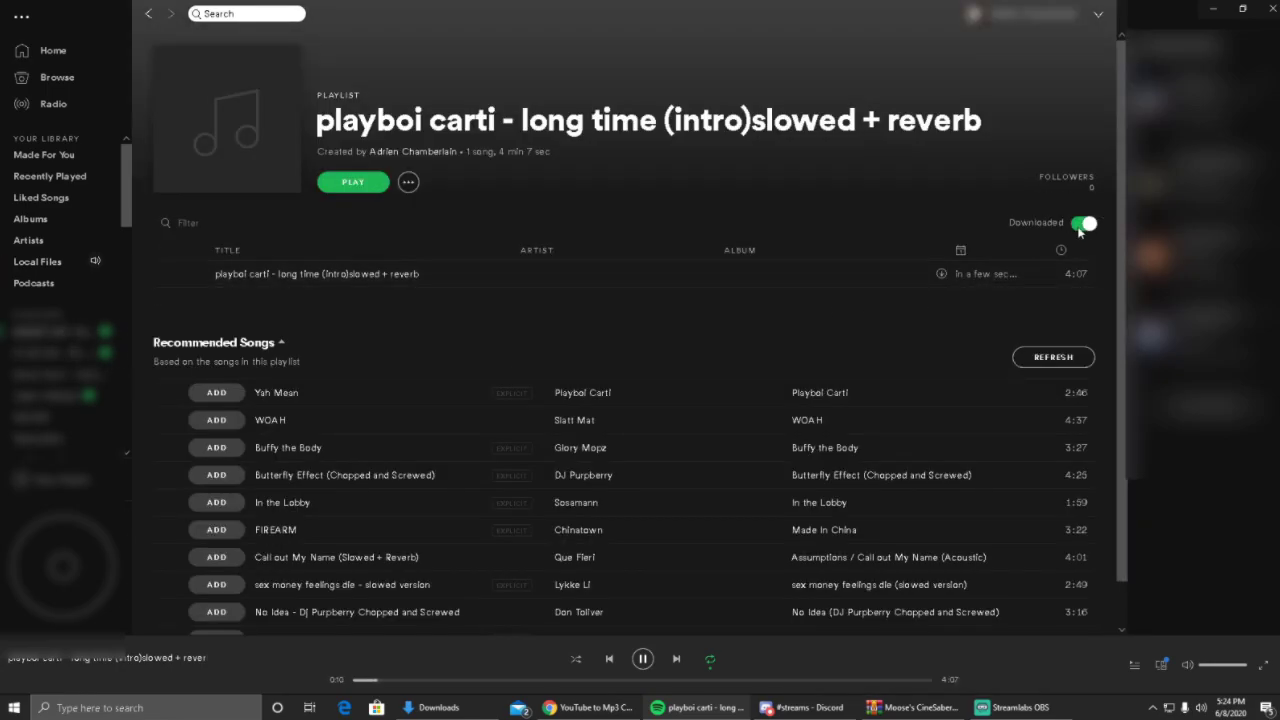
{"action": "left_click", "coordinate": [942, 275]}
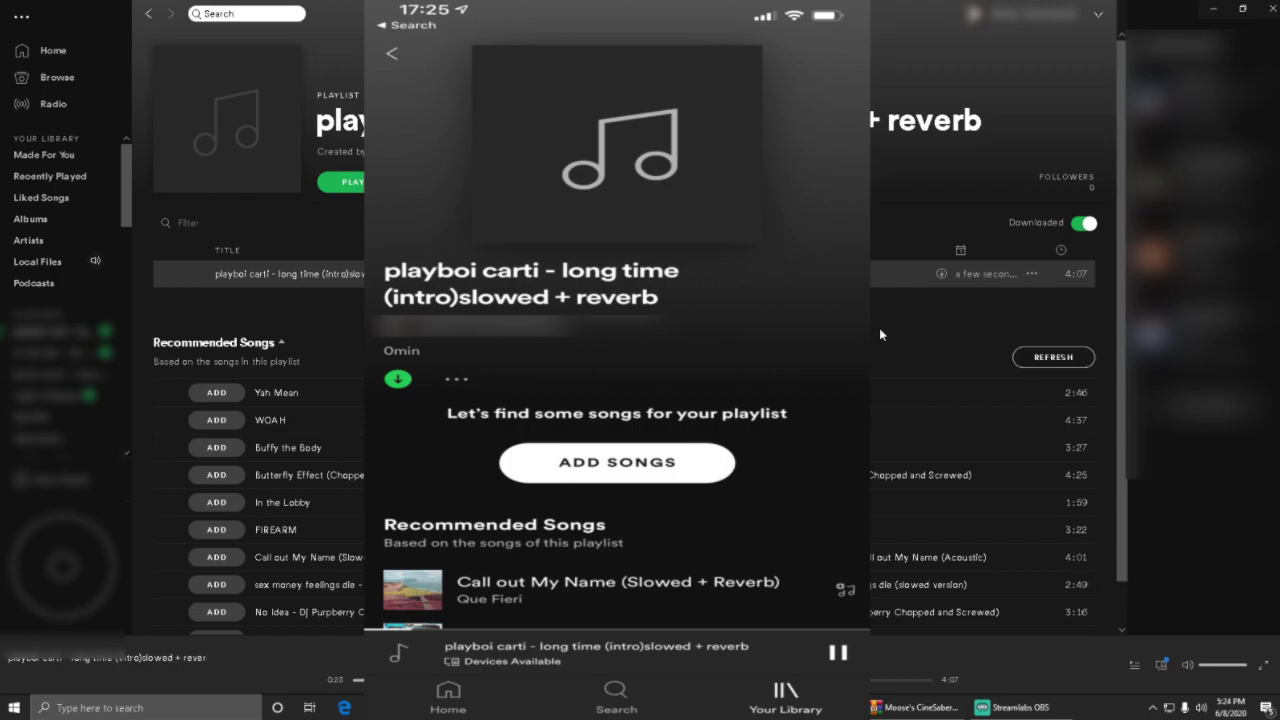
{"action": "left_click", "coordinate": [349, 184]}
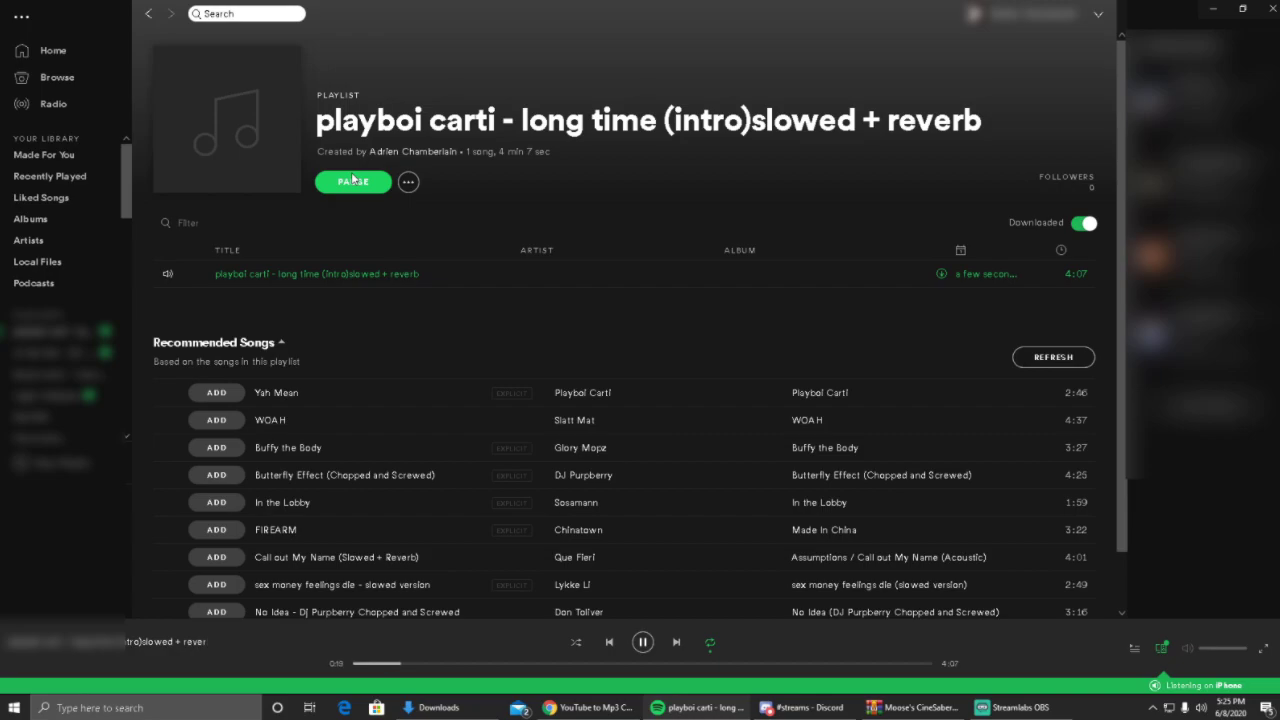
Step: Pause the local song using the playlist header's PAUSE button
{"action": "left_click", "coordinate": [352, 178]}
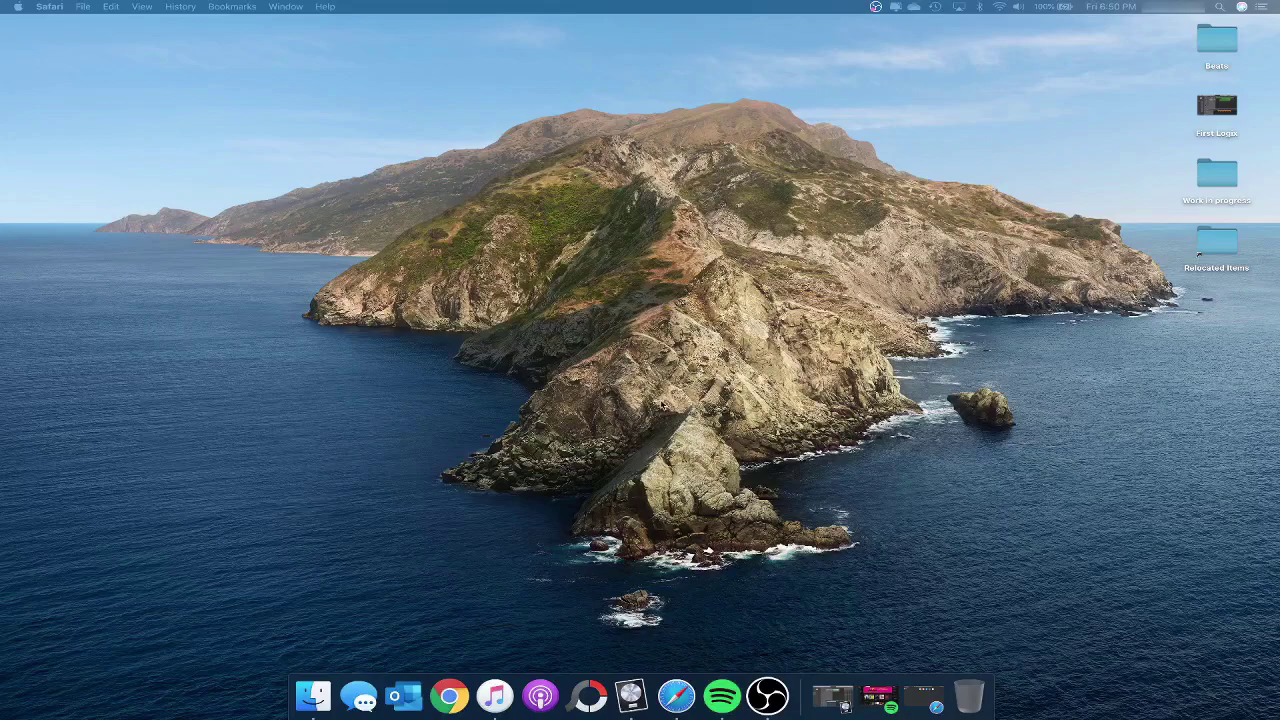
Step: Restore Safari, go to datpiff.com and search for 'logic'
{"action": "left_click", "coordinate": [922, 697]}
{"action": "type", "text": "datpiff.com"}
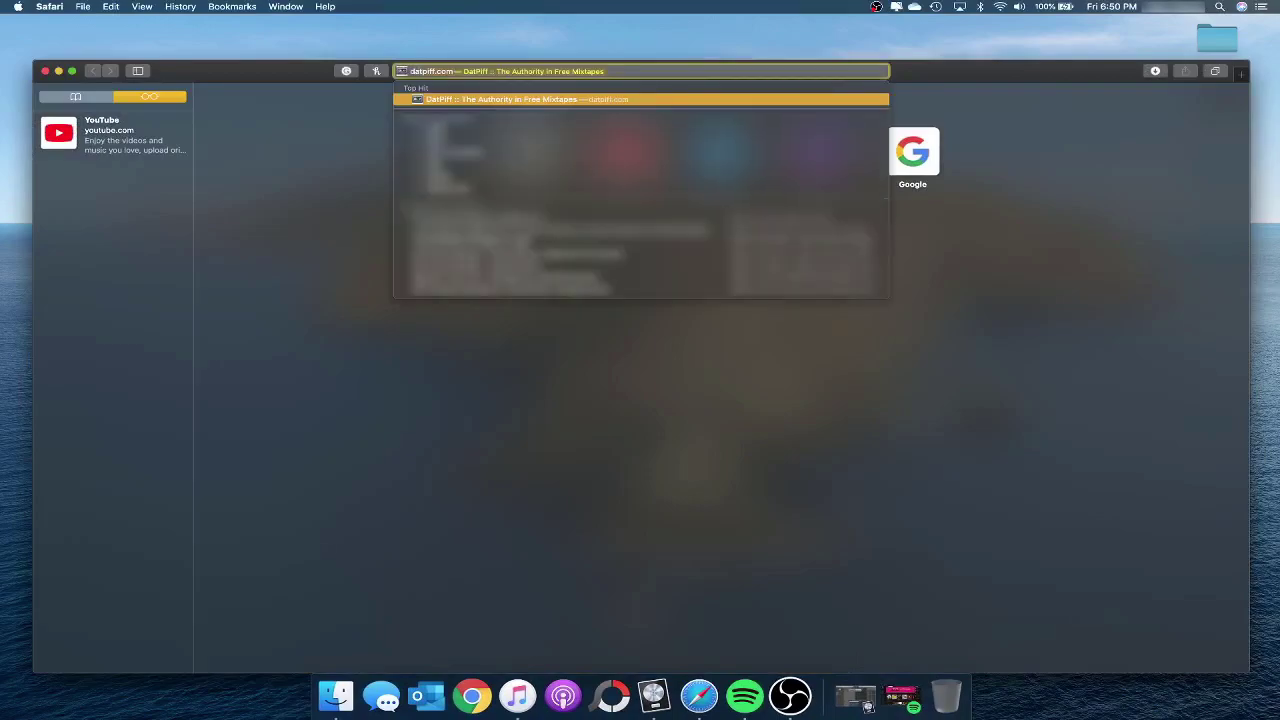
{"action": "key", "text": "Return"}
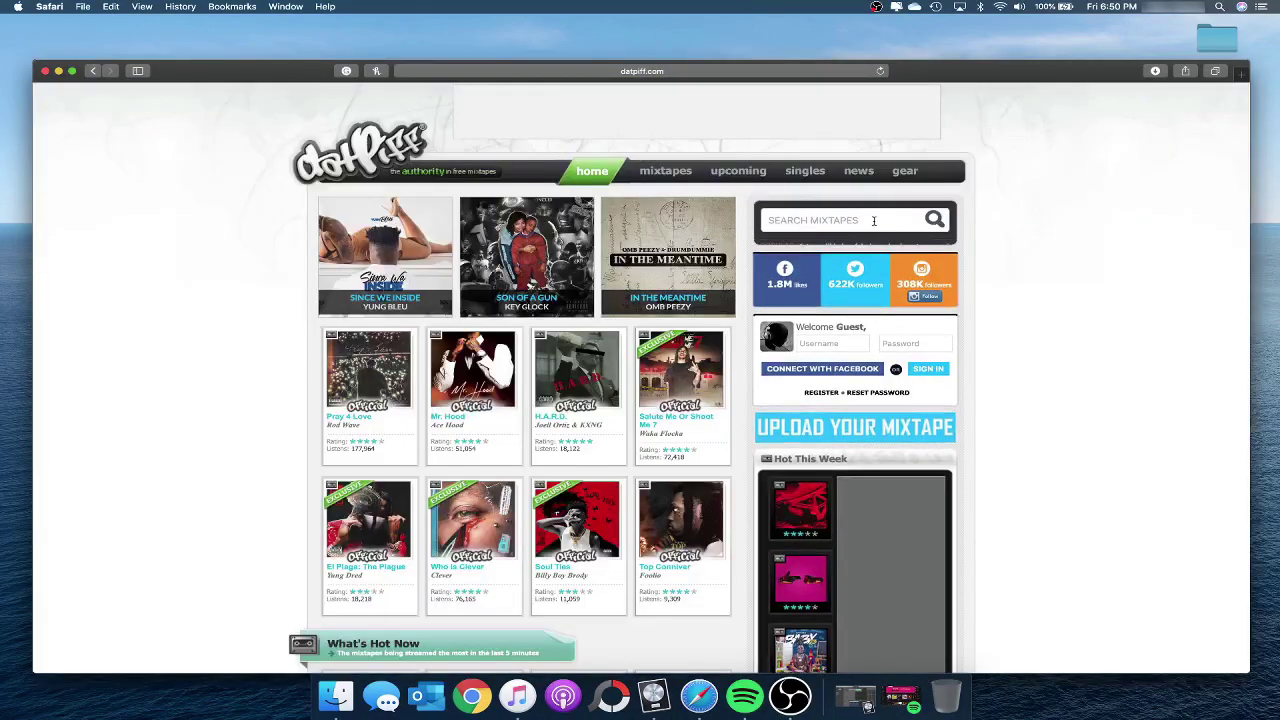
{"action": "left_click", "coordinate": [873, 220]}
{"action": "type", "text": "logic"}
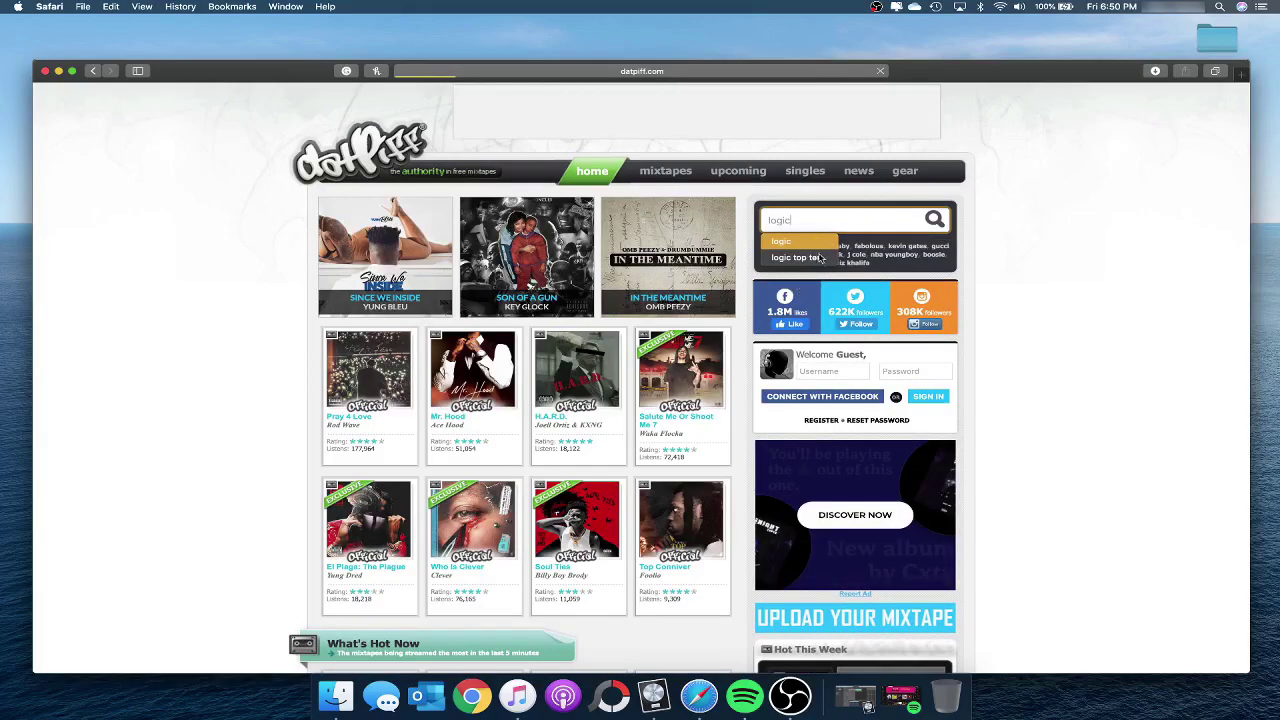
{"action": "key", "text": "Return"}
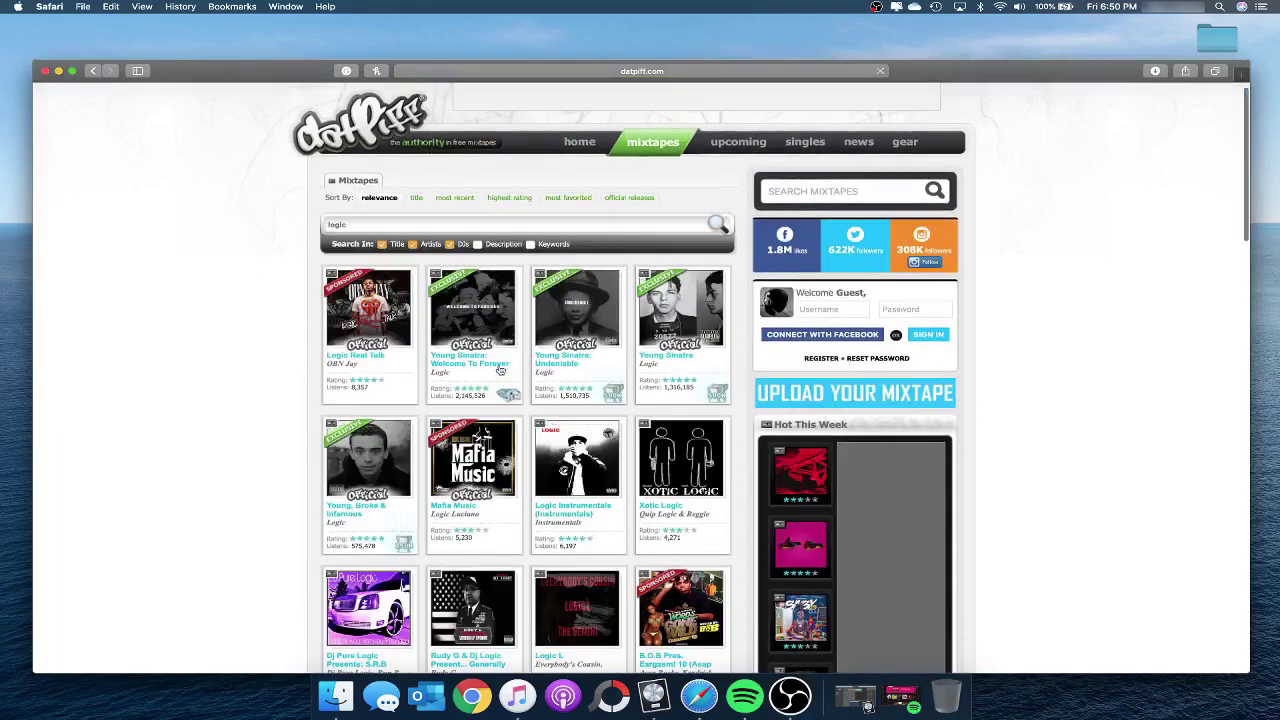
Step: Open the Young Sinatra: Welcome To Forever mixtape, start its download and dismiss the popup
{"action": "left_click", "coordinate": [476, 345]}
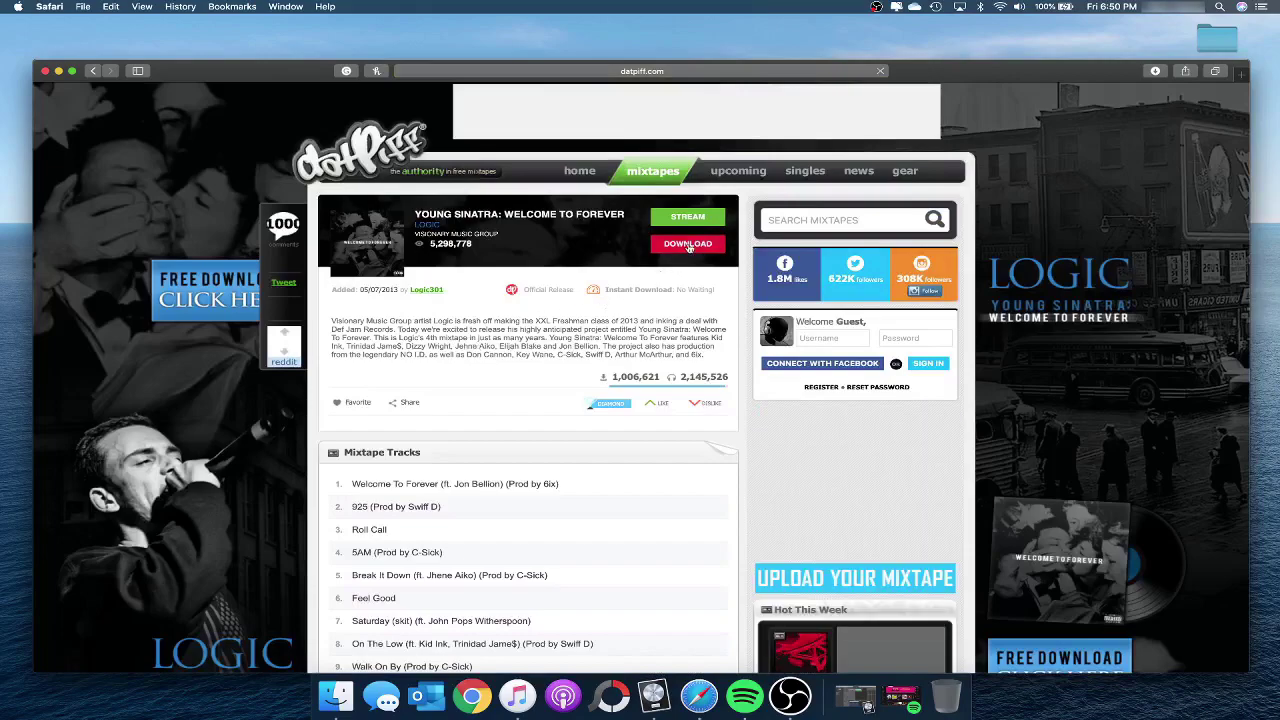
{"action": "left_click", "coordinate": [688, 245]}
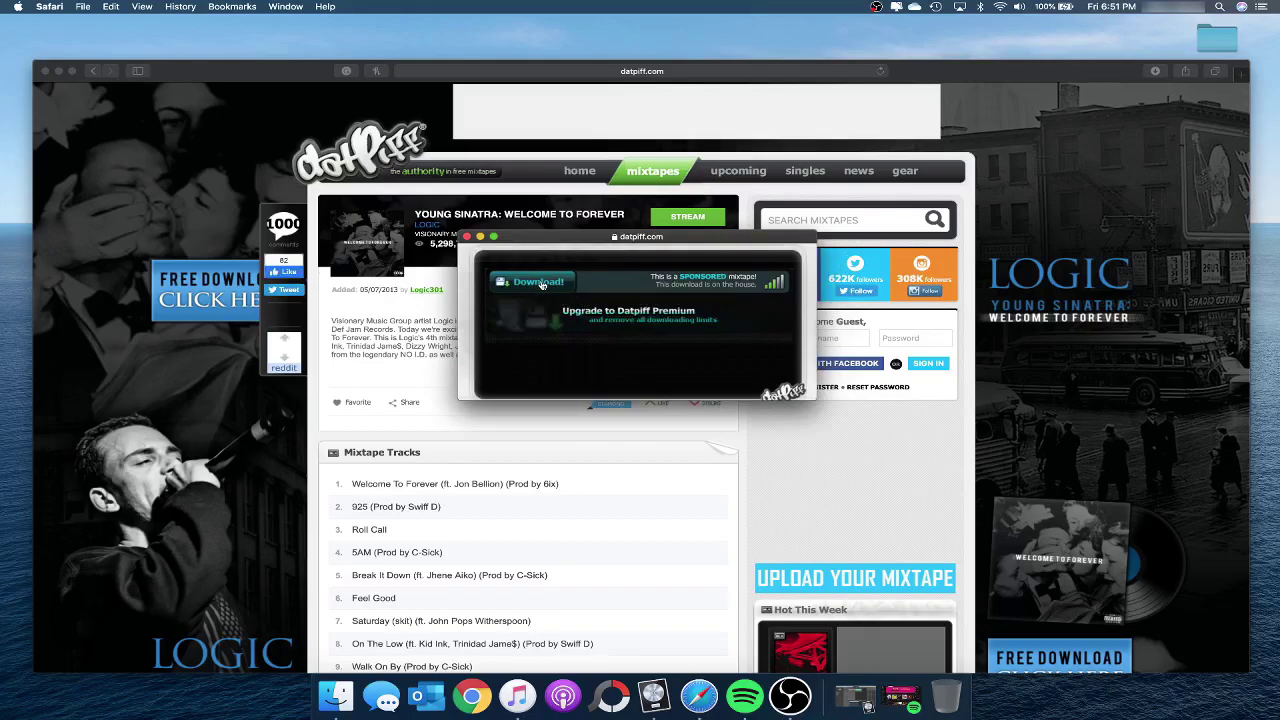
{"action": "left_click", "coordinate": [466, 237]}
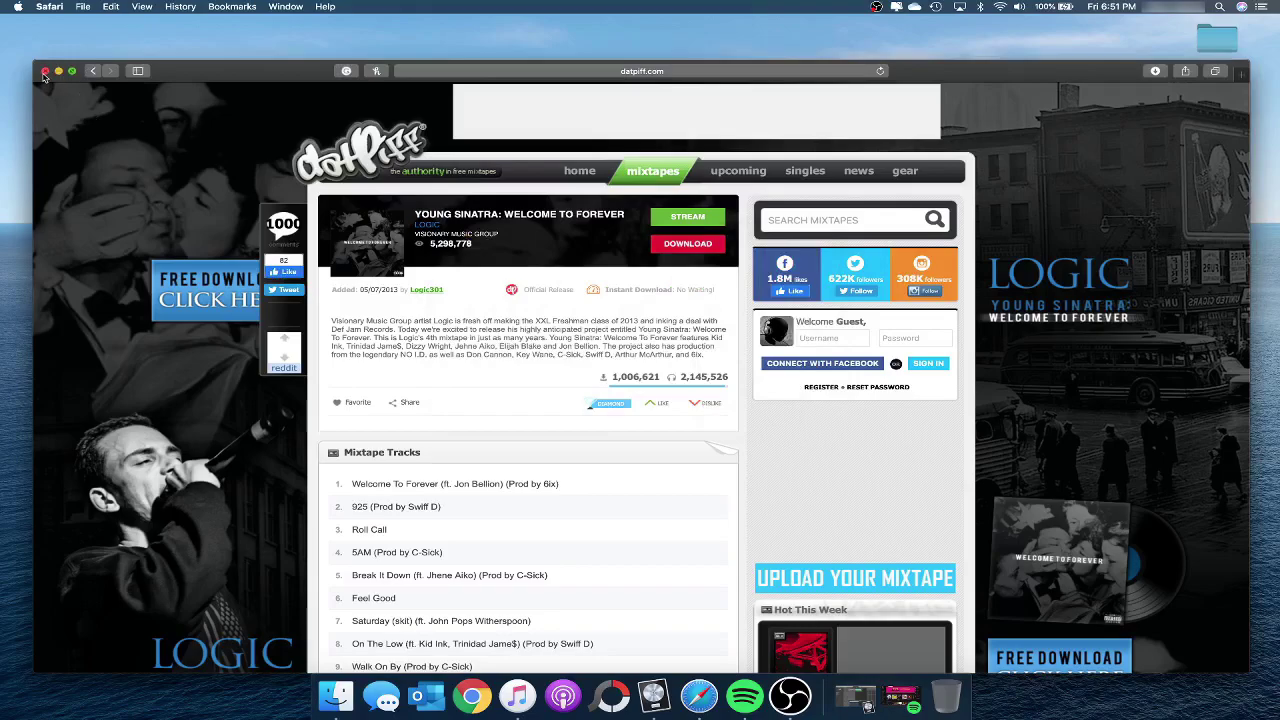
Step: Close Safari, bring back Spotify and turn on Show Local Files in Settings
{"action": "left_click", "coordinate": [44, 71]}
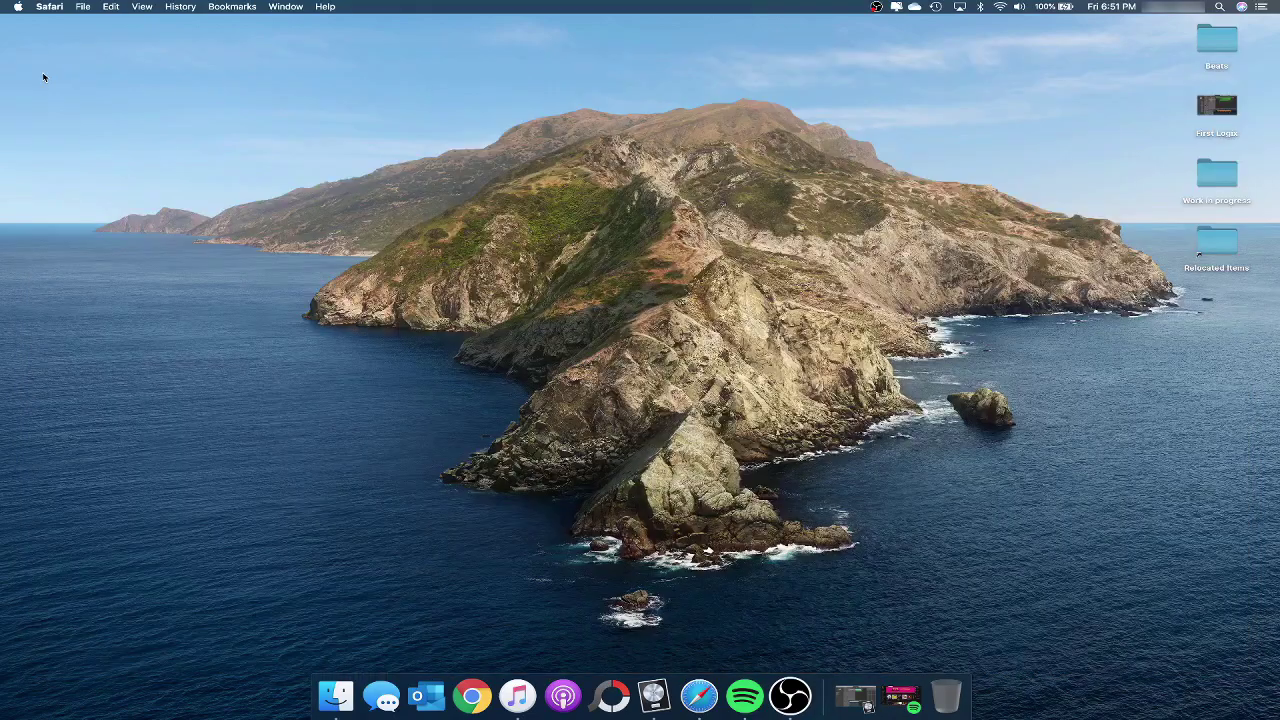
{"action": "left_click", "coordinate": [900, 692]}
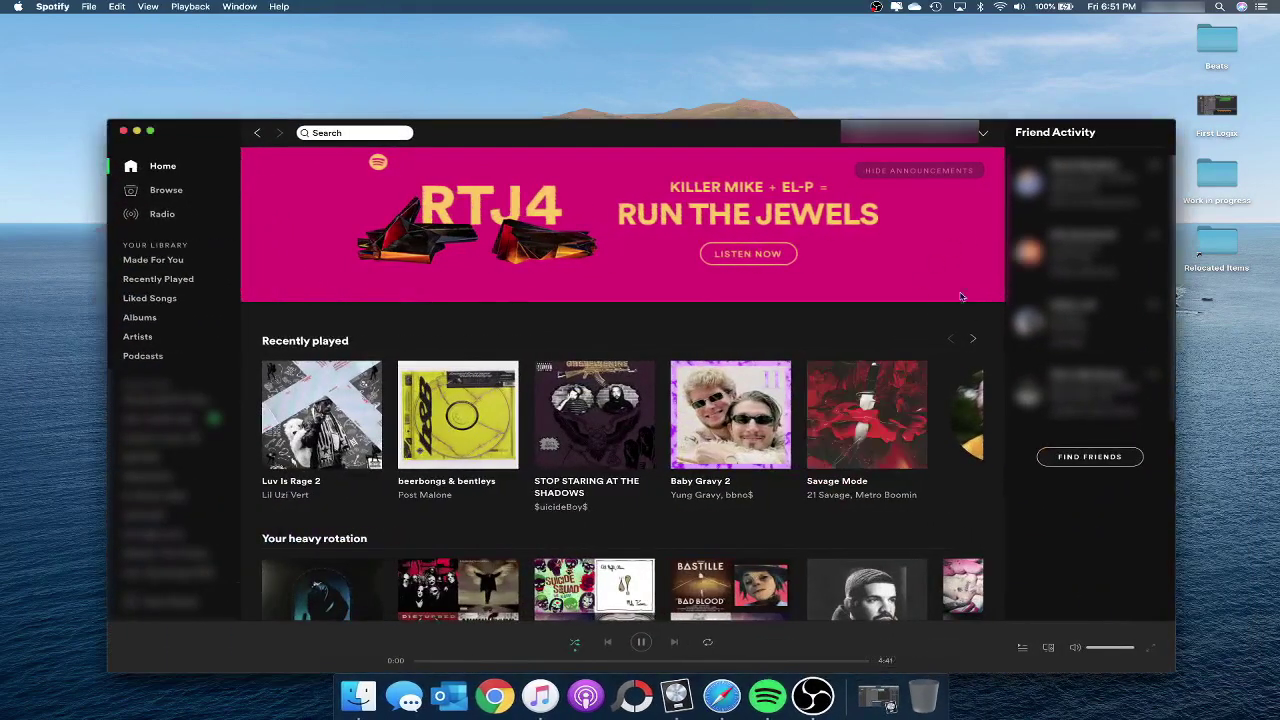
{"action": "left_click", "coordinate": [984, 133]}
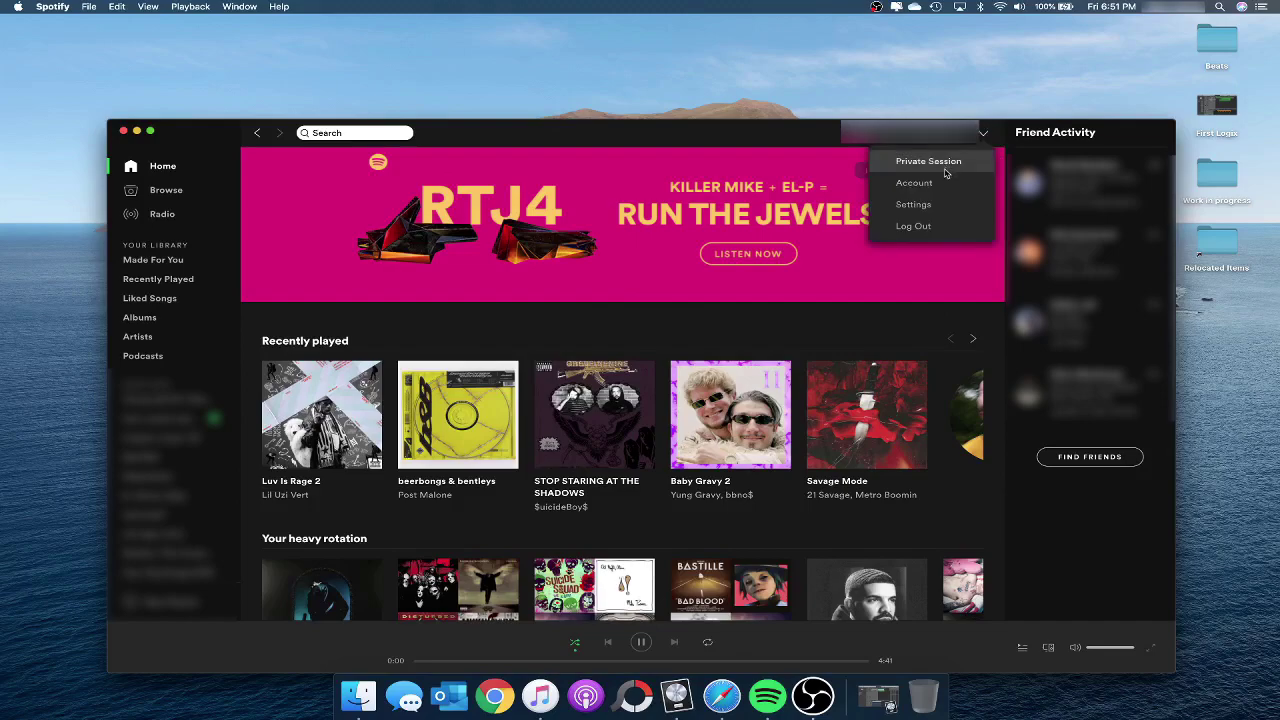
{"action": "left_click", "coordinate": [932, 203]}
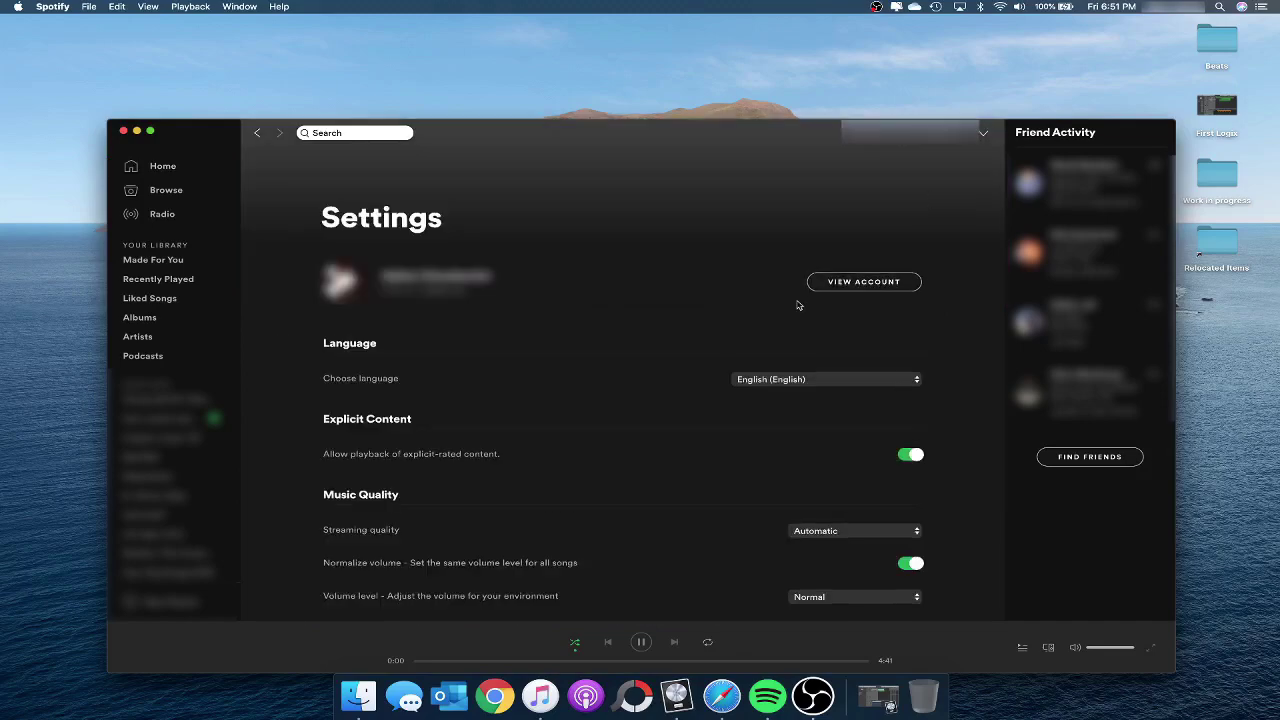
{"action": "scroll", "coordinate": [798, 305], "scroll_direction": "down", "scroll_amount": 15}
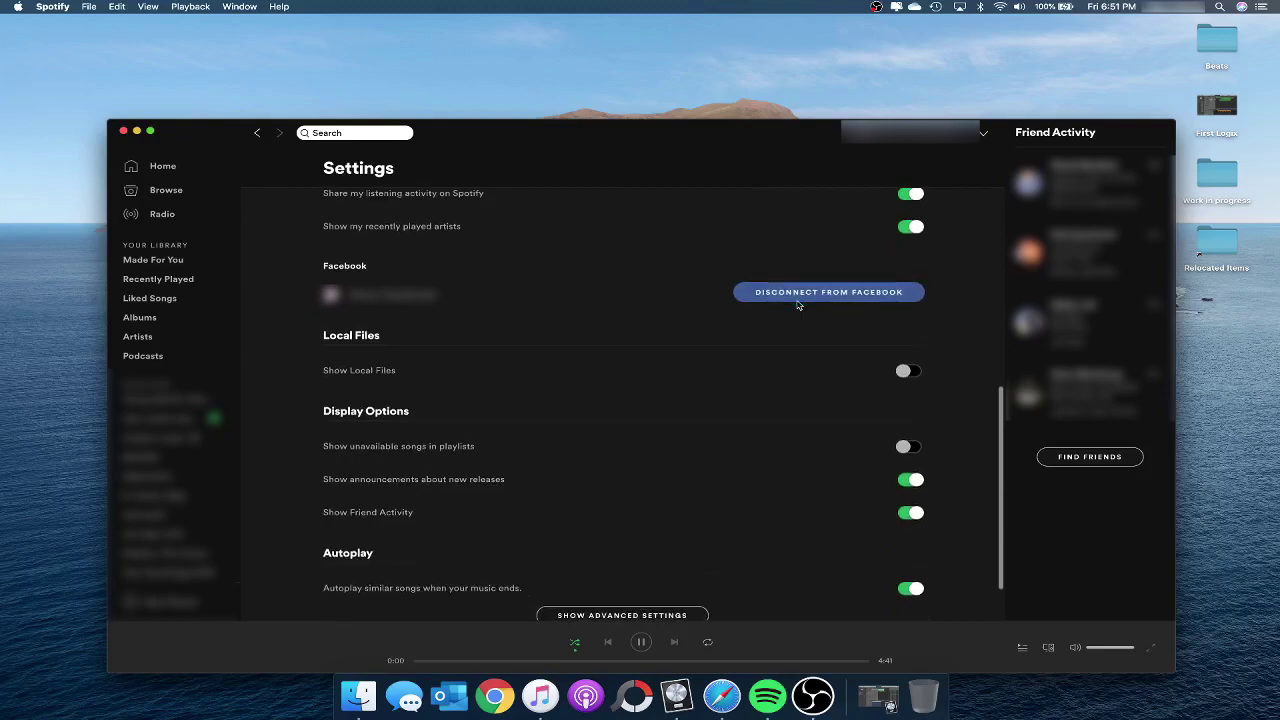
{"action": "left_click", "coordinate": [904, 371]}
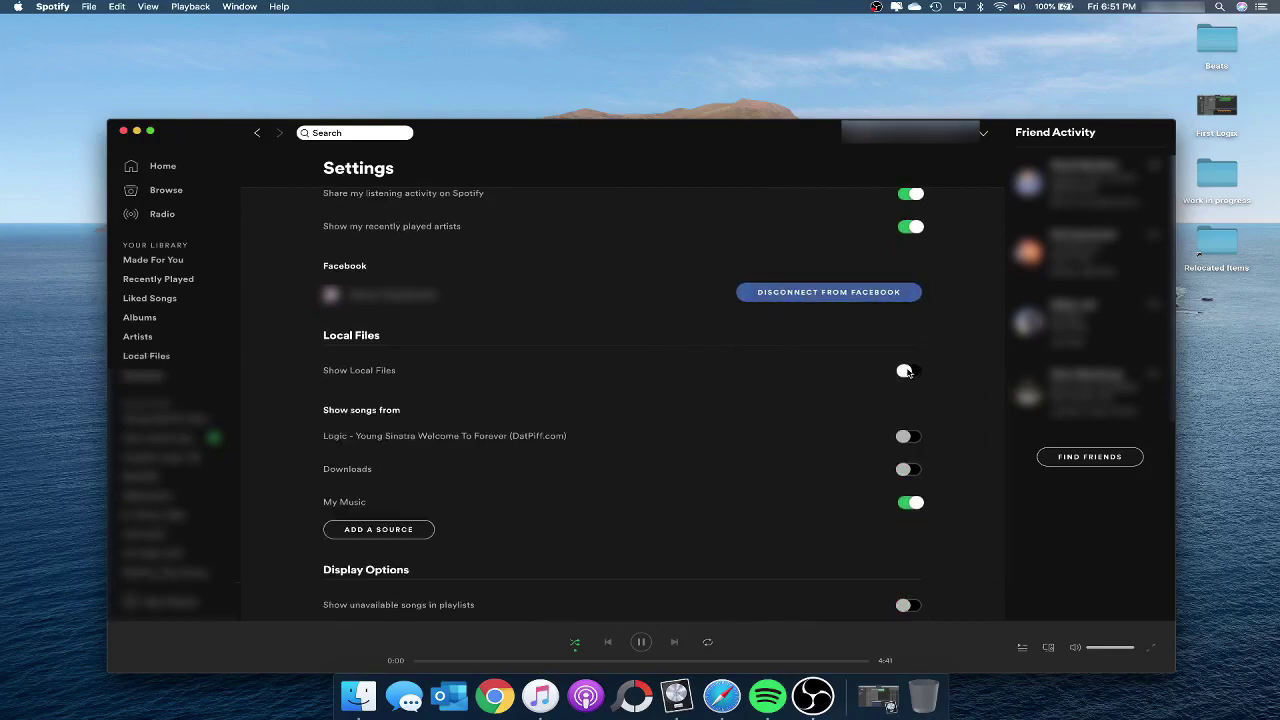
Step: Add the 'Travi Scott - Days Before Rodeo' folder from Downloads as a local source
{"action": "left_click", "coordinate": [373, 534]}
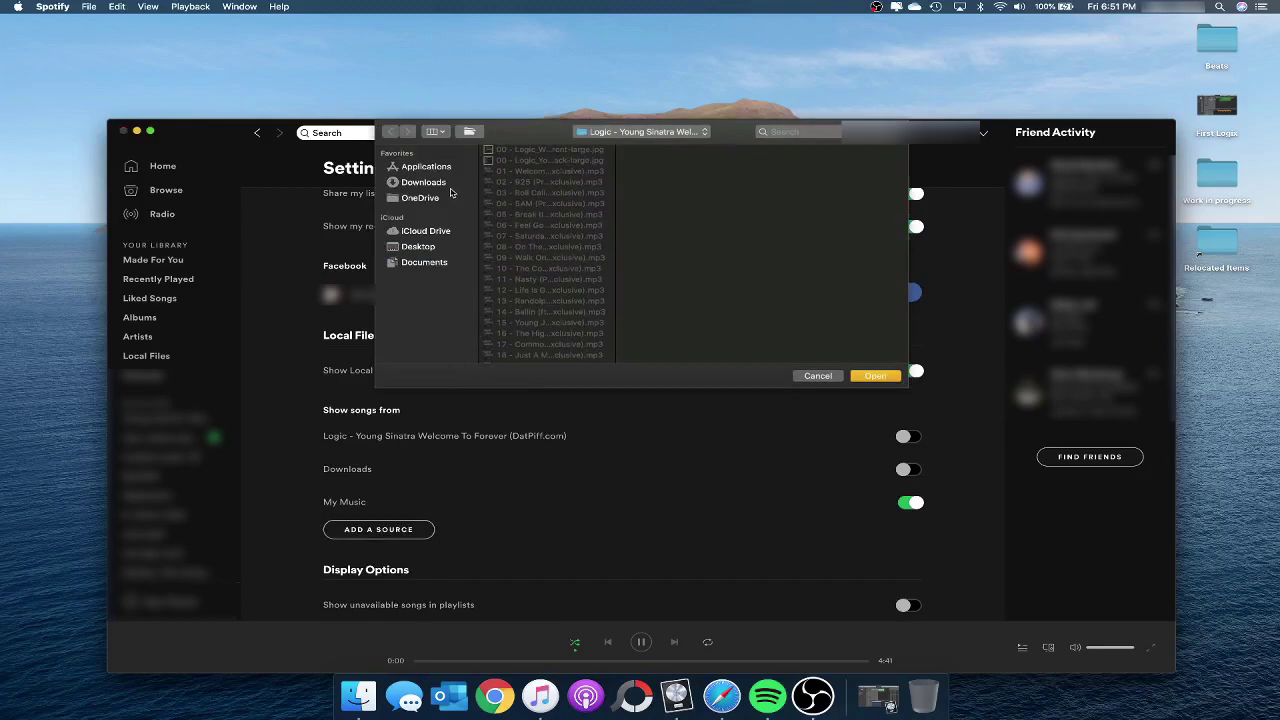
{"action": "left_click", "coordinate": [446, 184]}
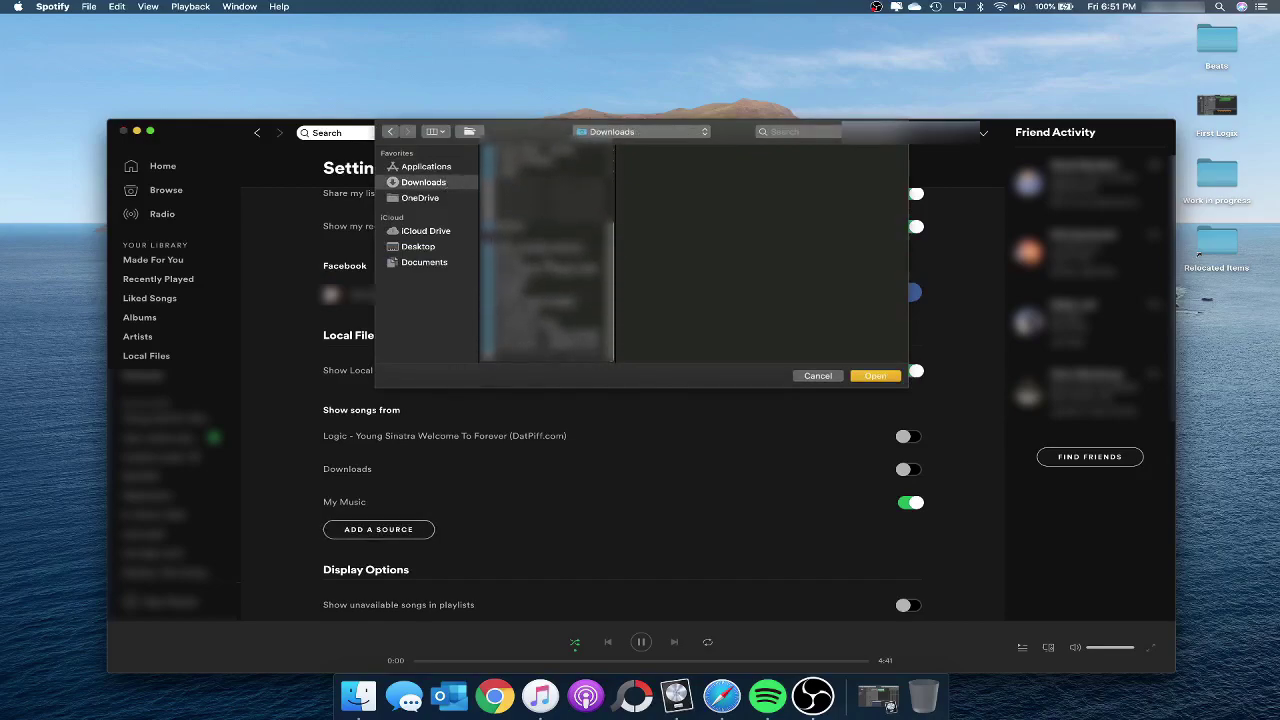
{"action": "left_click", "coordinate": [545, 338]}
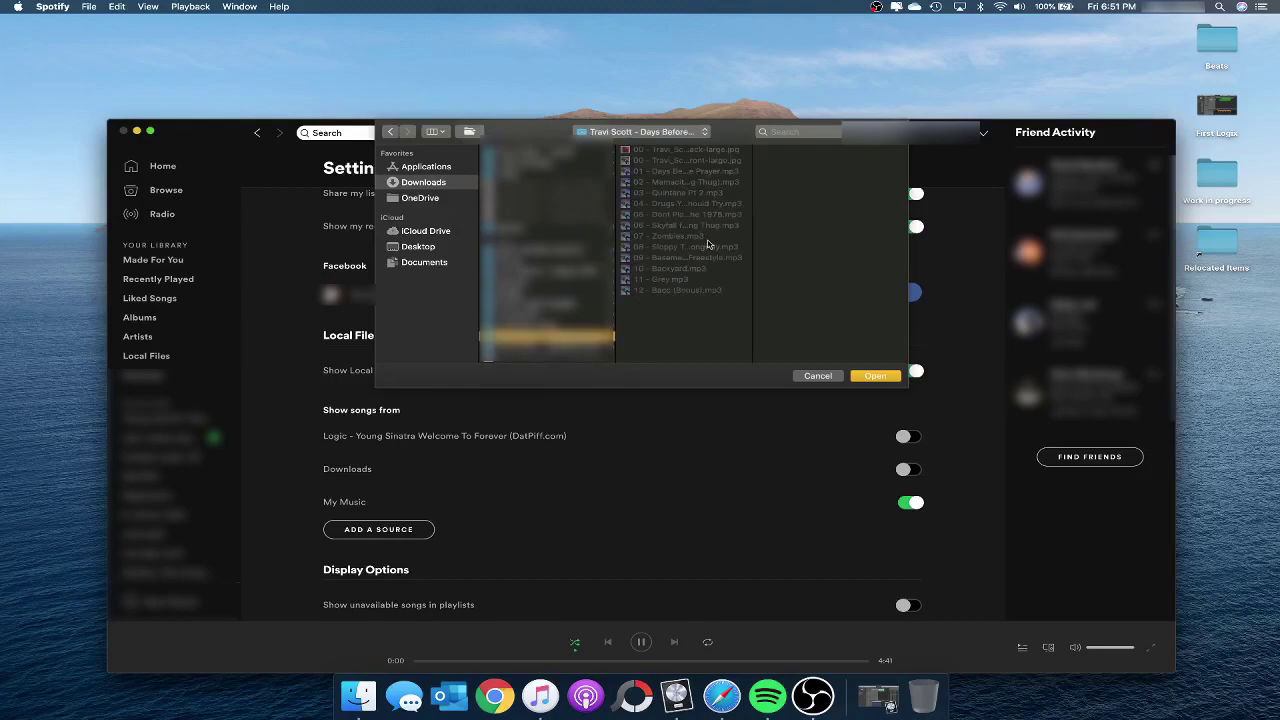
{"action": "left_click", "coordinate": [888, 381]}
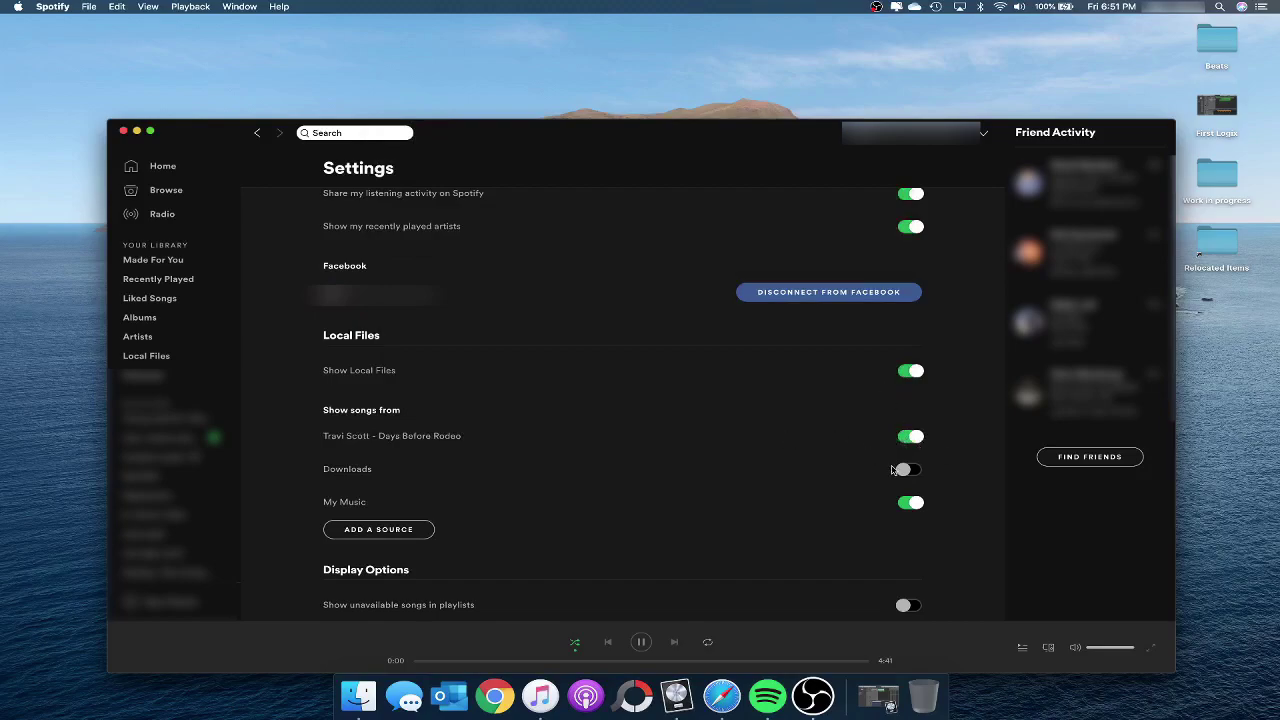
Step: Open Local Files and play '20 Min (slowed + reverb)'
{"action": "left_click", "coordinate": [198, 360]}
{"action": "scroll", "coordinate": [534, 374], "scroll_direction": "down", "scroll_amount": 2}
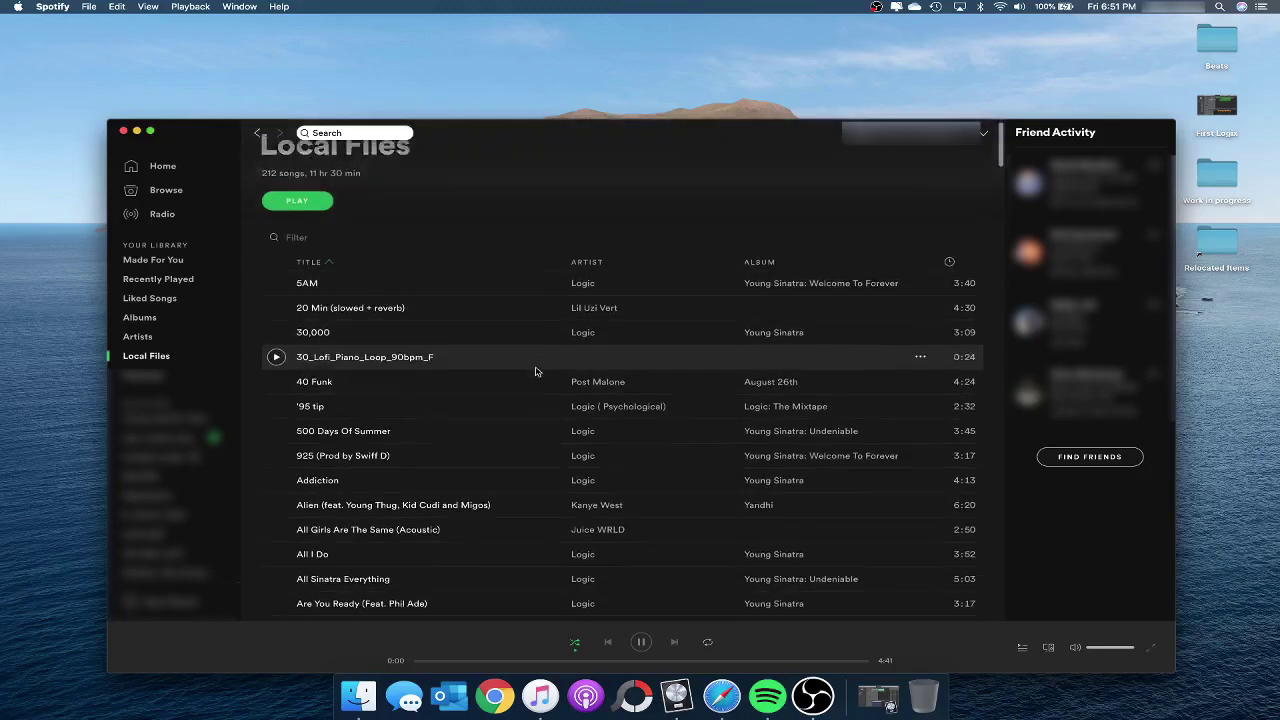
{"action": "scroll", "coordinate": [534, 370], "scroll_direction": "down", "scroll_amount": 3}
{"action": "scroll", "coordinate": [534, 370], "scroll_direction": "up", "scroll_amount": 5}
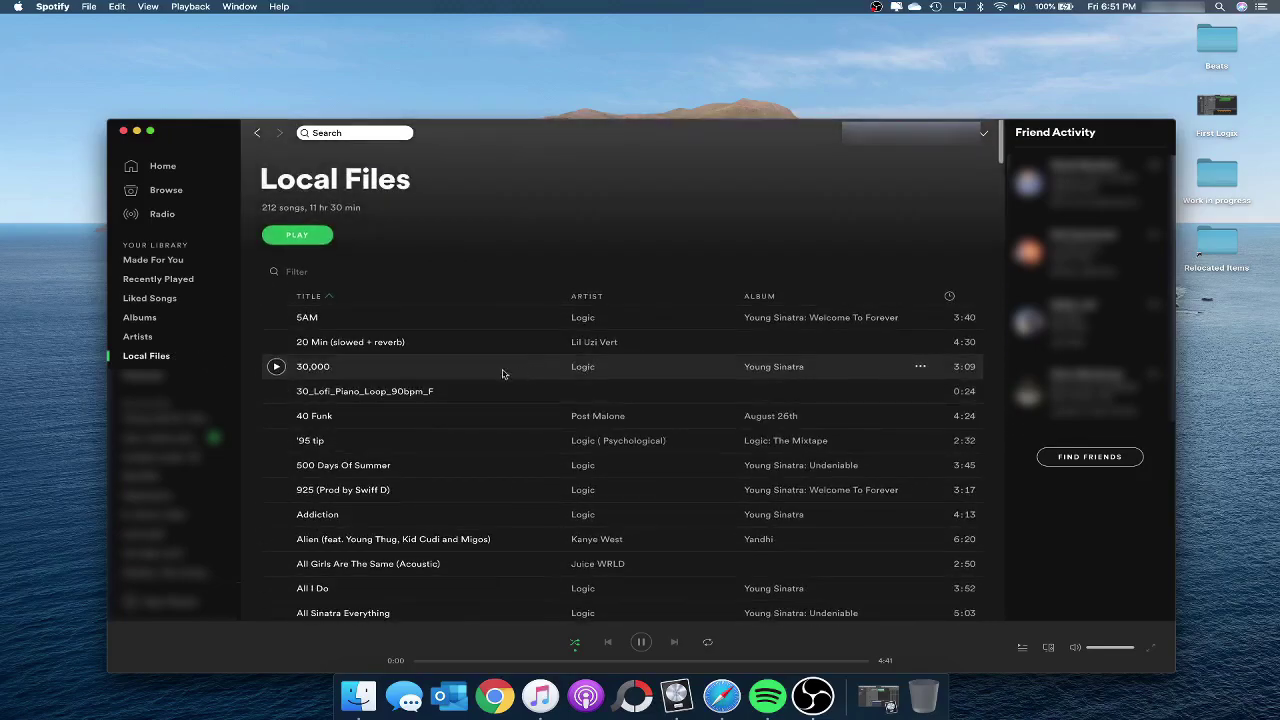
{"action": "left_click", "coordinate": [276, 342]}
Step: Play BackPack, Back And Forth Feat. C Dot Castro, then settle on Ballin (ft. Castro)
{"action": "scroll", "coordinate": [411, 339], "scroll_direction": "down", "scroll_amount": 3}
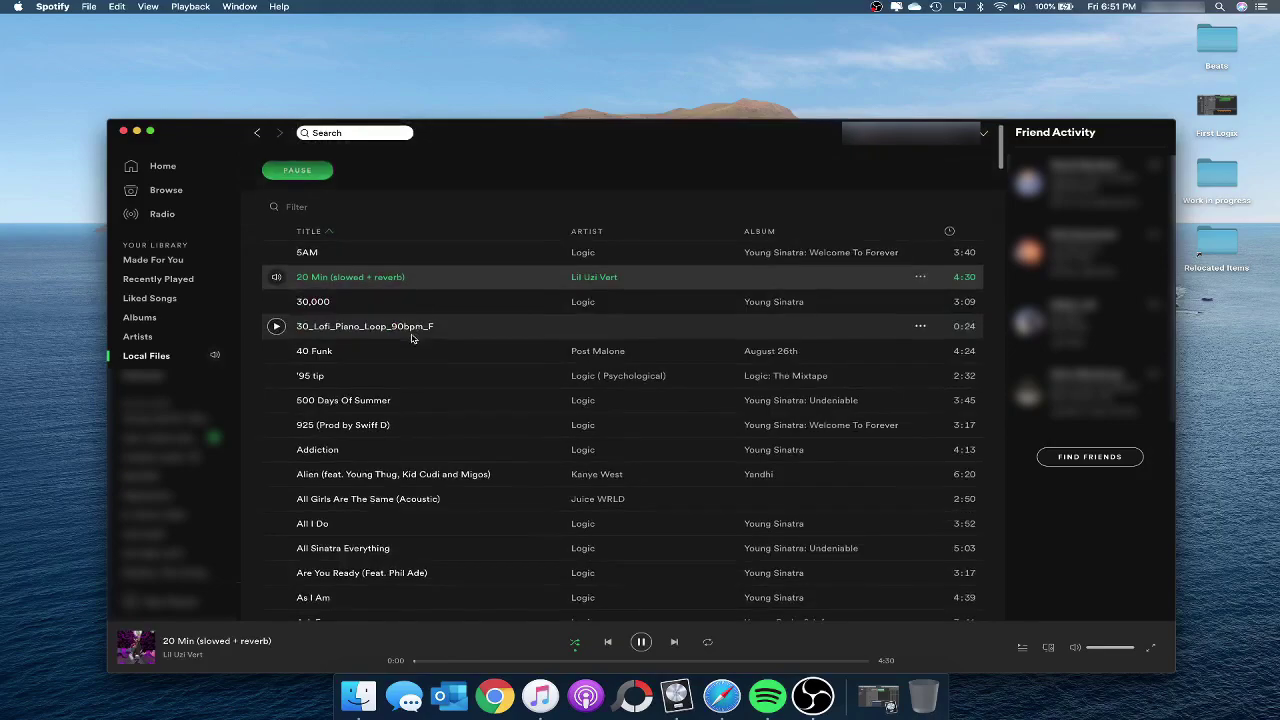
{"action": "scroll", "coordinate": [411, 339], "scroll_direction": "down", "scroll_amount": 3}
{"action": "scroll", "coordinate": [411, 339], "scroll_direction": "up", "scroll_amount": 6}
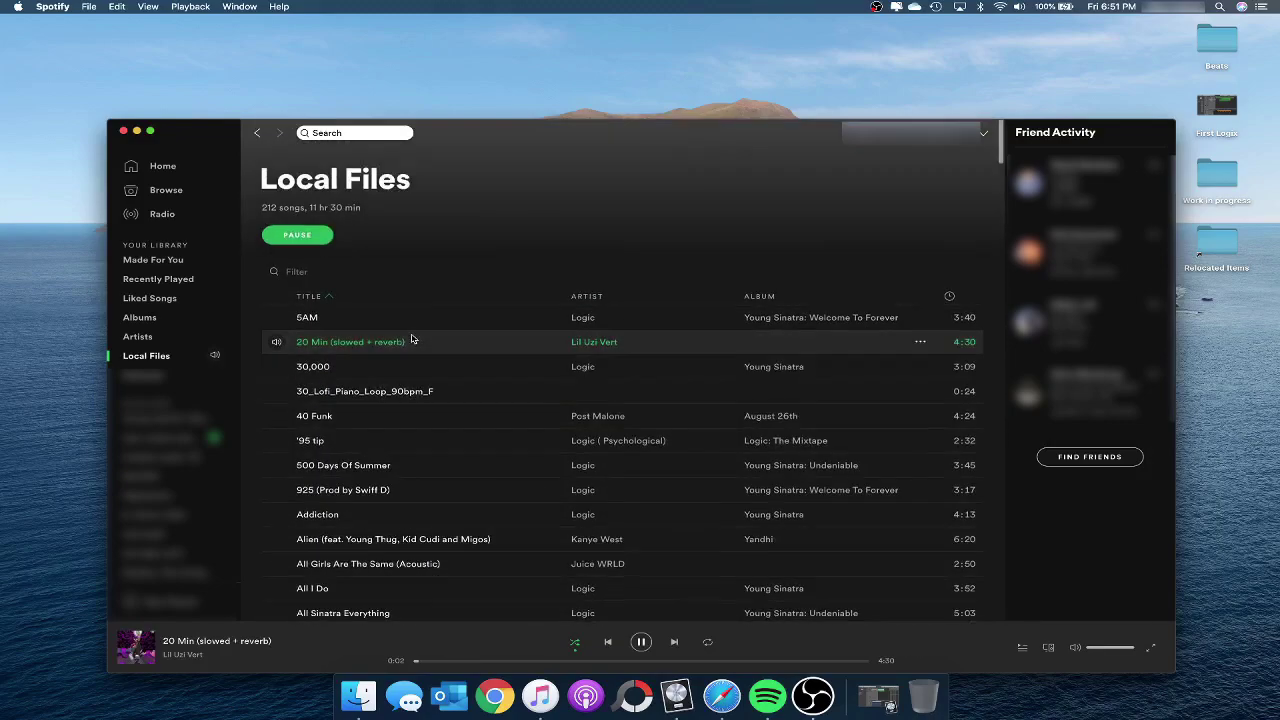
{"action": "scroll", "coordinate": [411, 339], "scroll_direction": "down", "scroll_amount": 10}
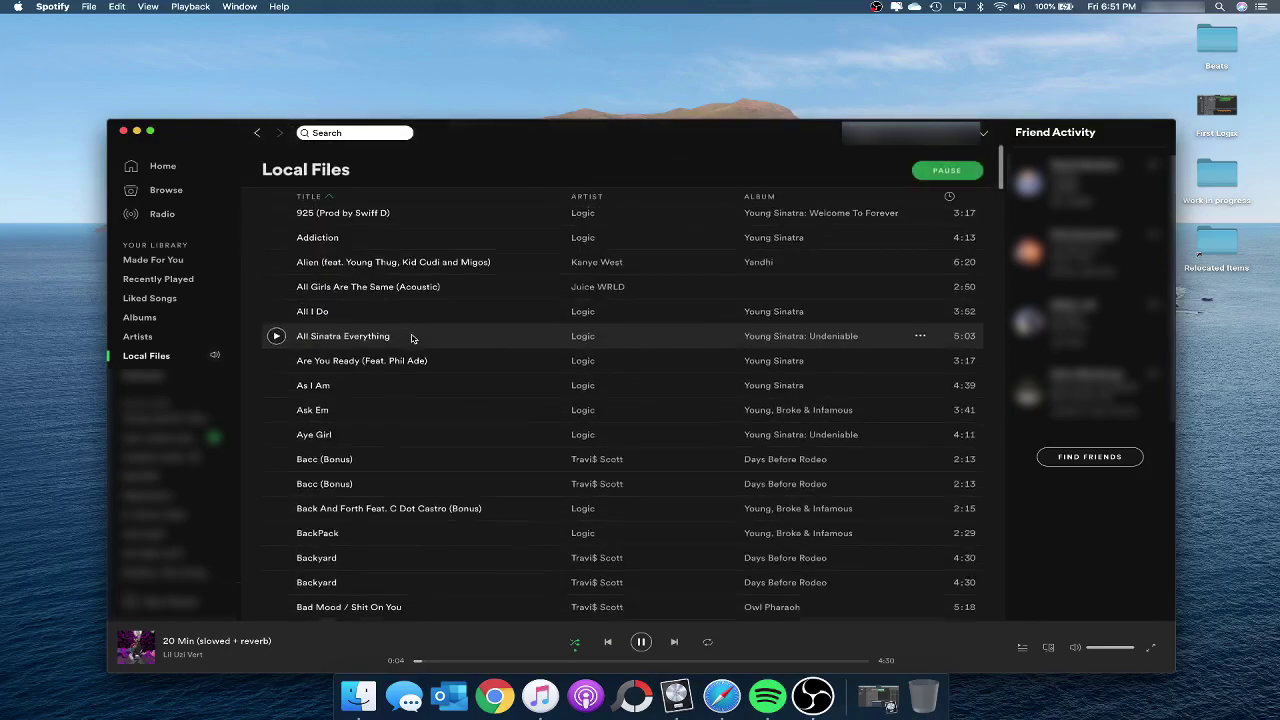
{"action": "scroll", "coordinate": [411, 339], "scroll_direction": "down", "scroll_amount": 1}
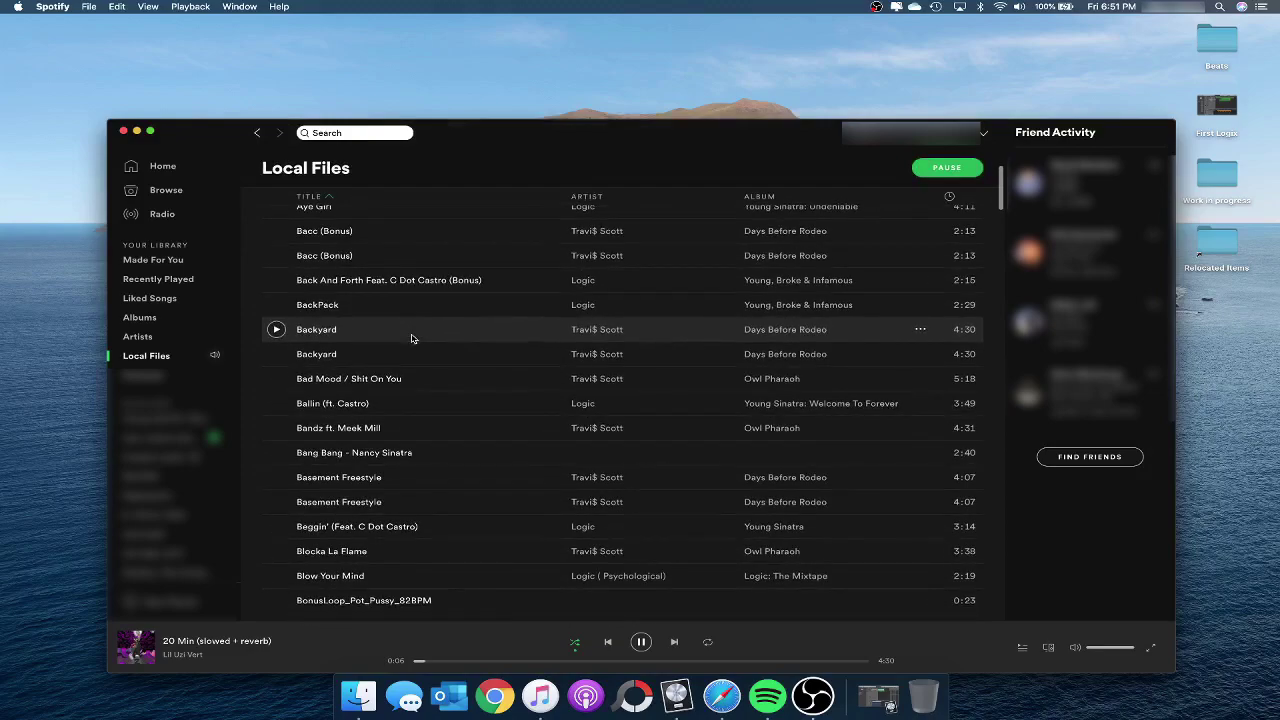
{"action": "left_click", "coordinate": [277, 291]}
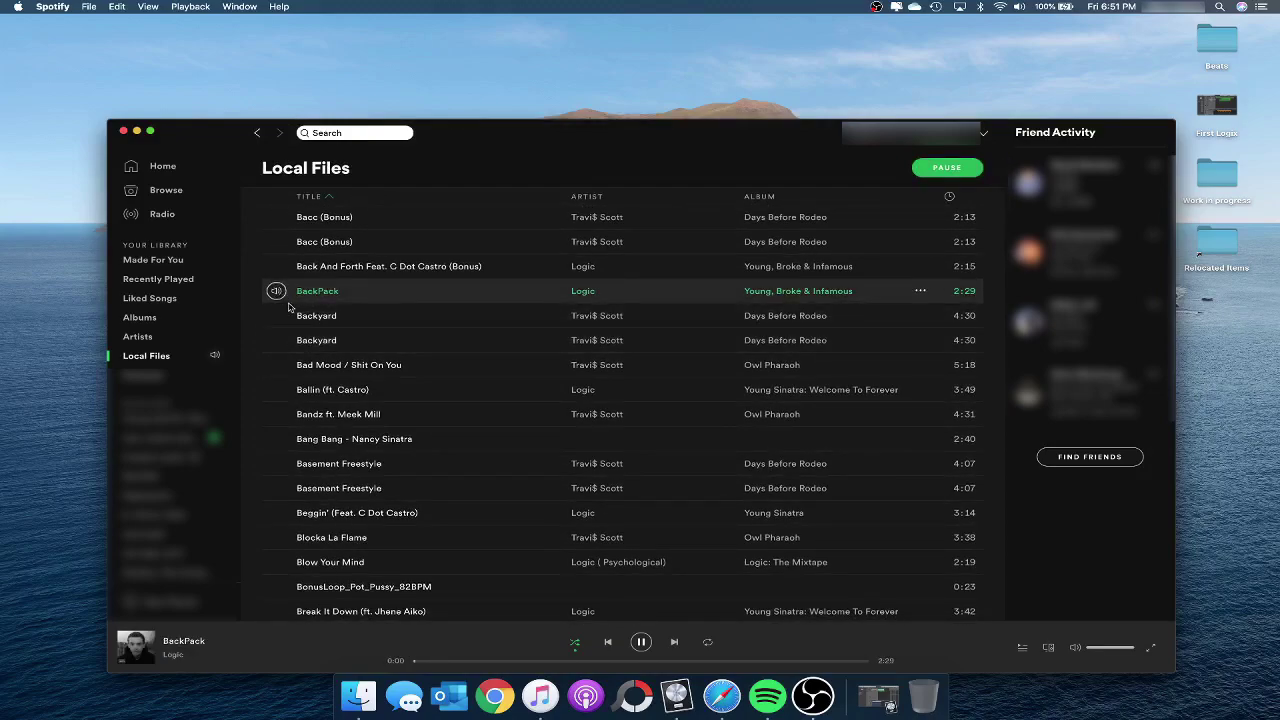
{"action": "left_click", "coordinate": [277, 266]}
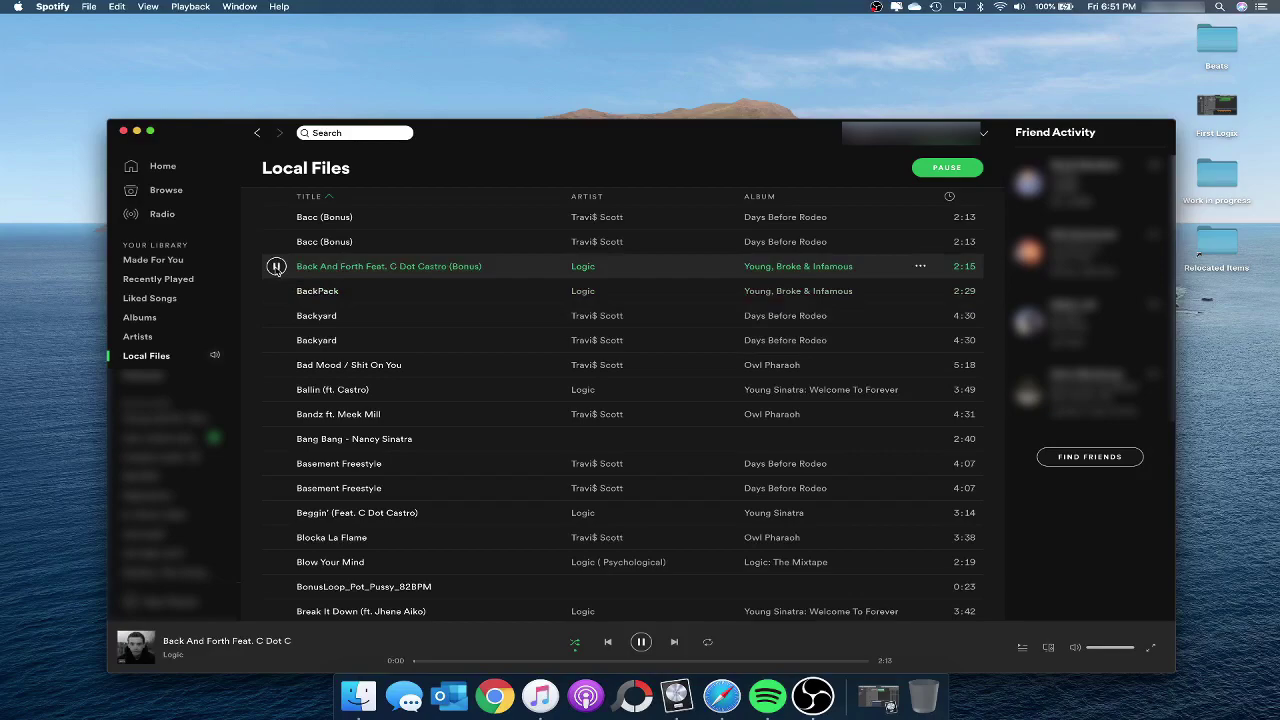
{"action": "left_click", "coordinate": [277, 389]}
{"action": "scroll", "coordinate": [277, 389], "scroll_direction": "up", "scroll_amount": 10}
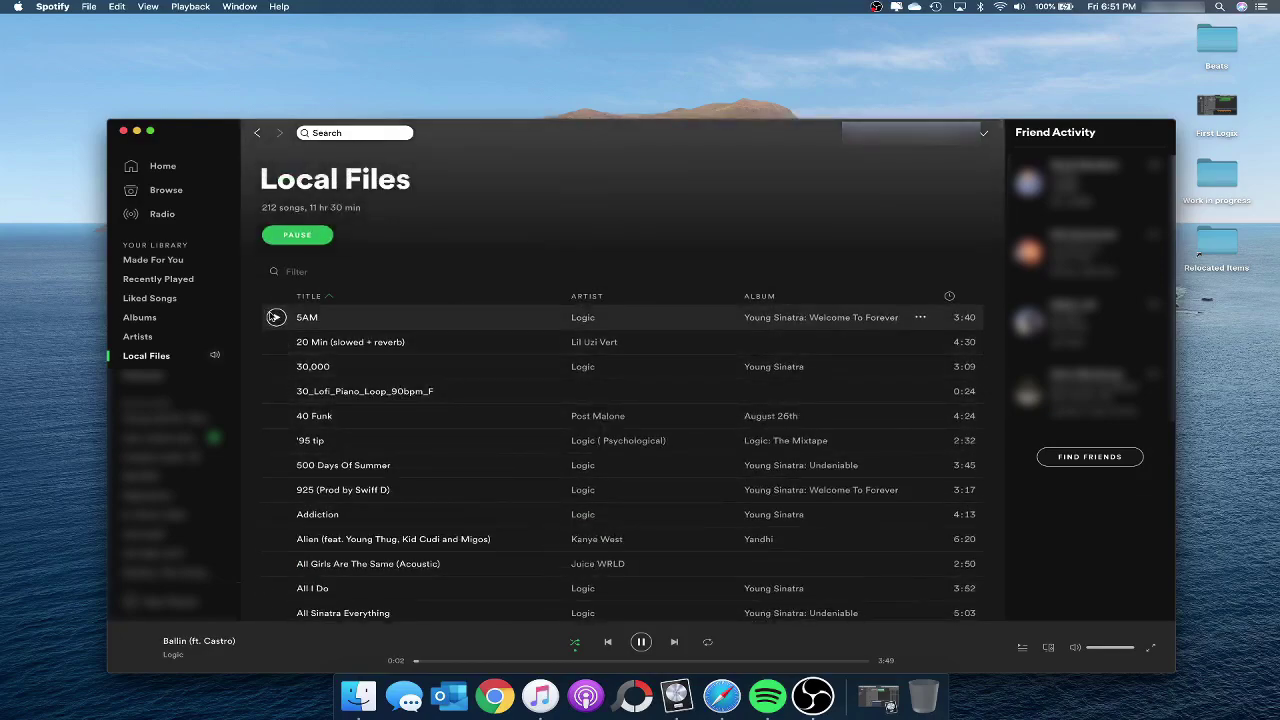
Step: Play 5AM, add it to the two-song Young Jedi (ft. Dizzy Wright) – Logic playlist, and download that playlist
{"action": "left_click", "coordinate": [277, 317]}
{"action": "left_click", "coordinate": [920, 317]}
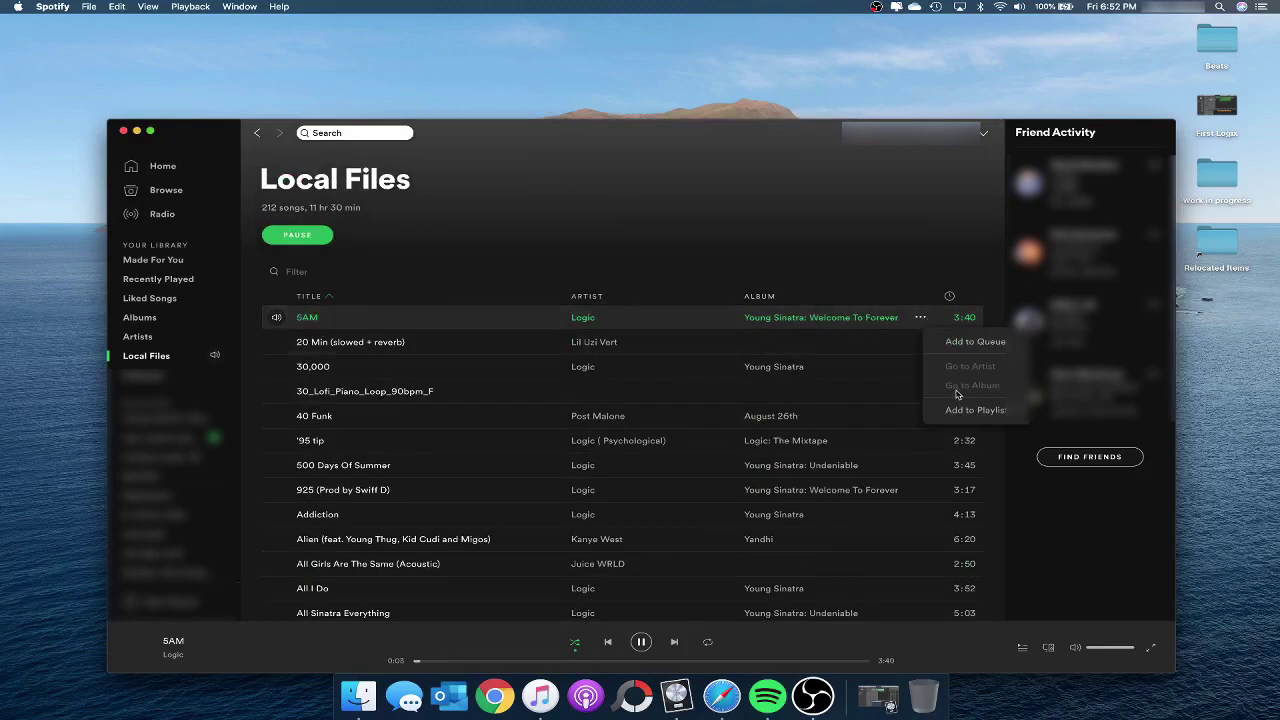
{"action": "mouse_move", "coordinate": [955, 410]}
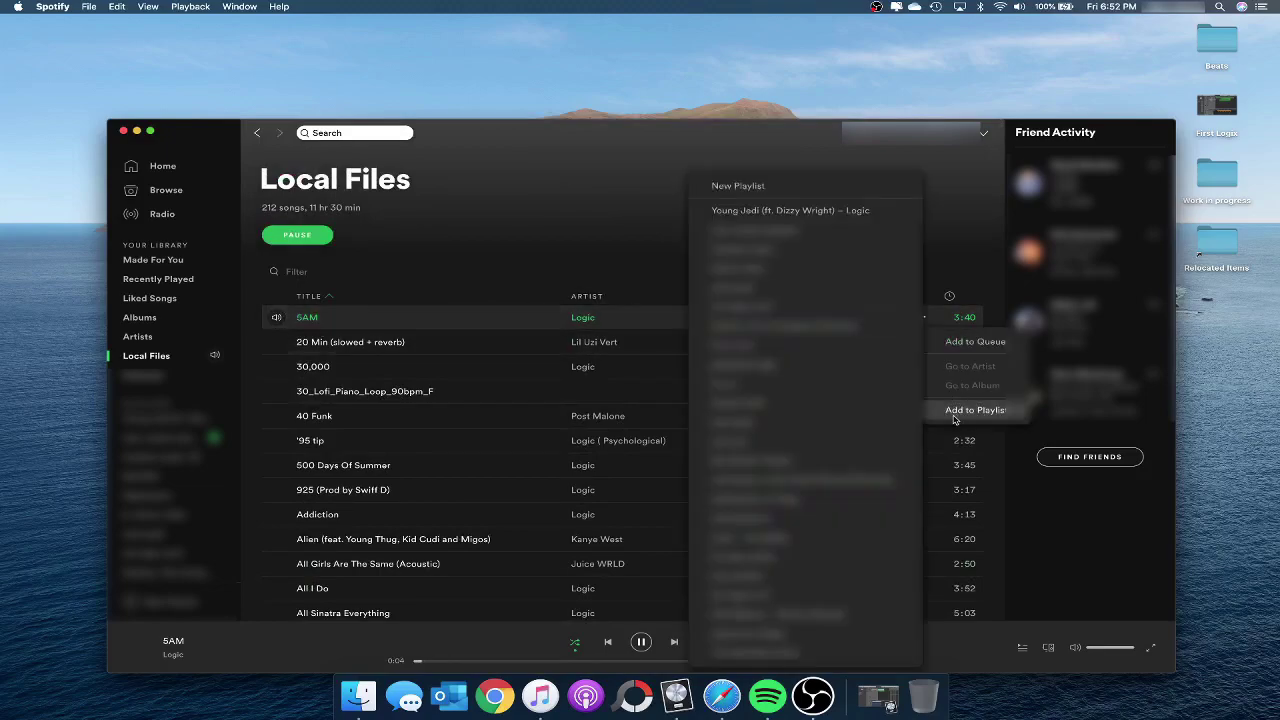
{"action": "left_click", "coordinate": [764, 211]}
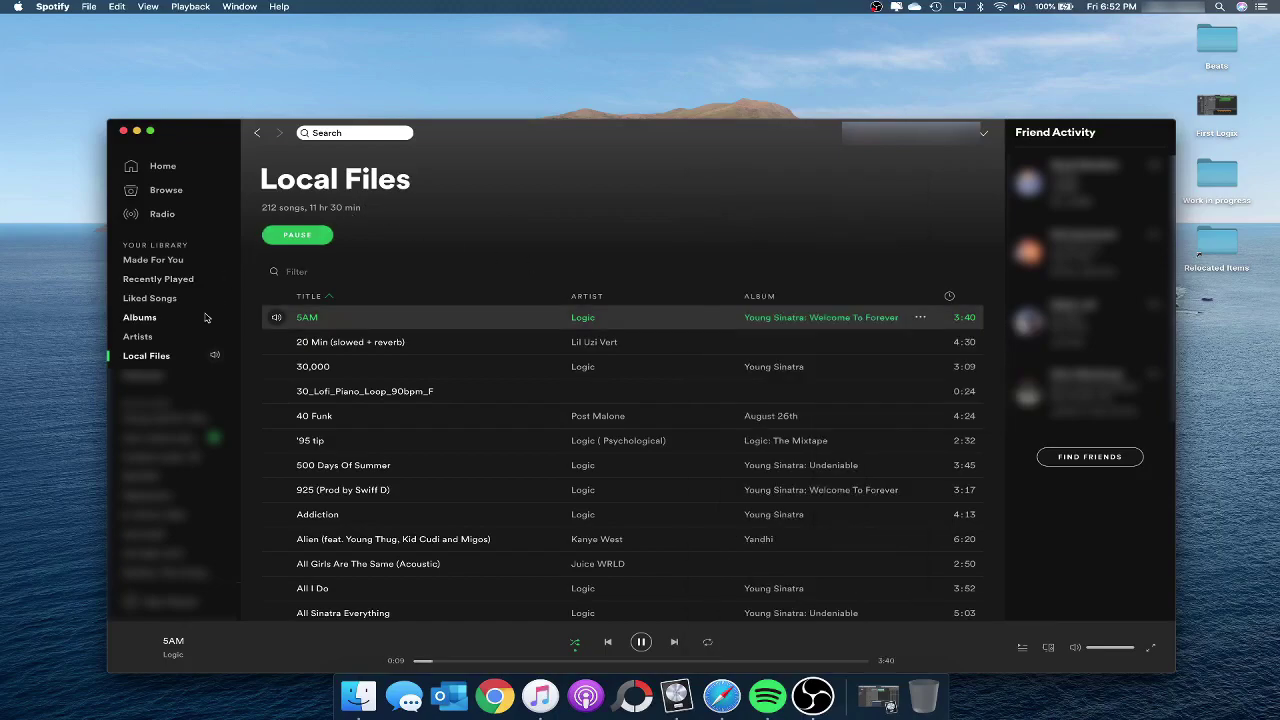
{"action": "left_click", "coordinate": [180, 416]}
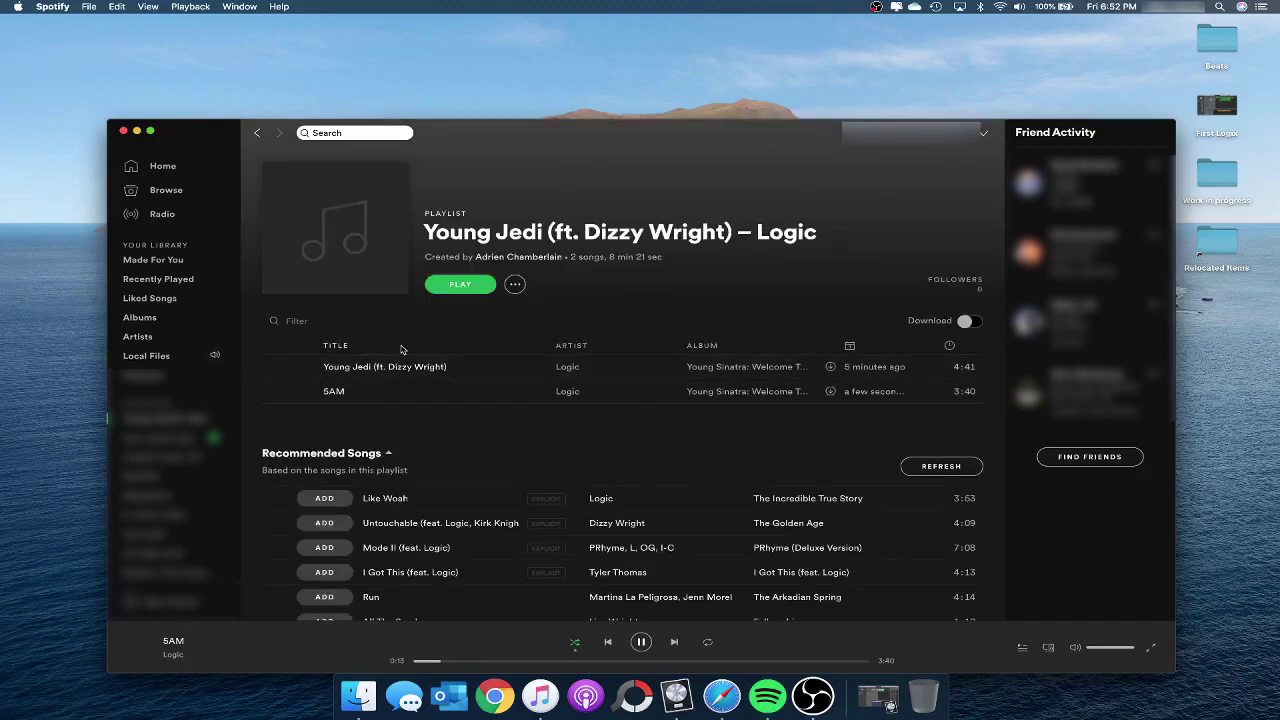
{"action": "left_click", "coordinate": [967, 321]}
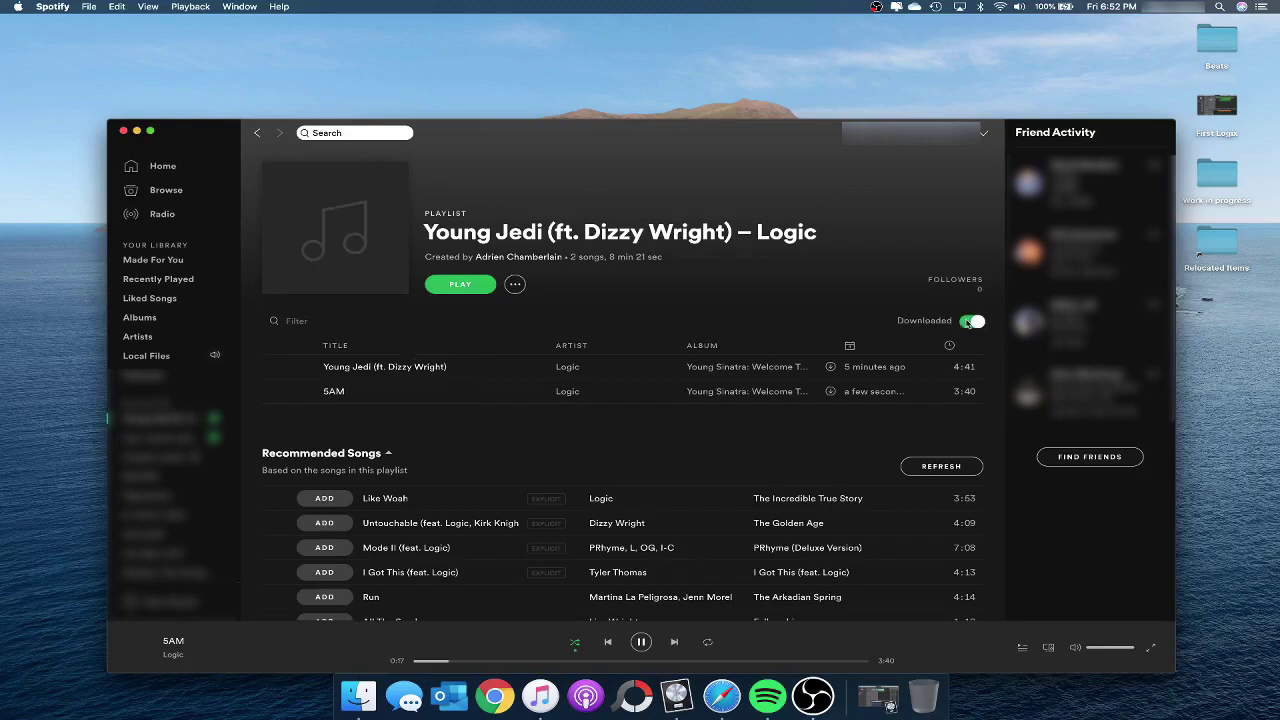